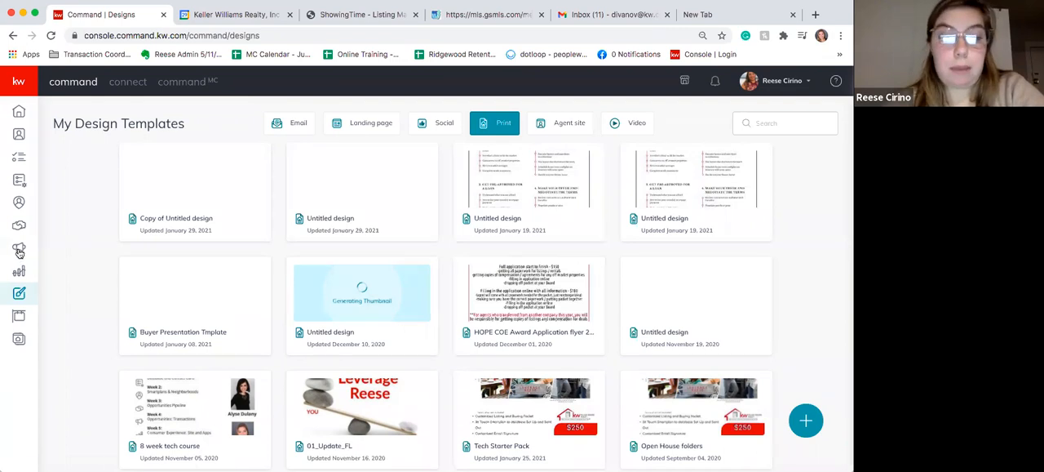
- Go to Campaigns and start a new paid Social Ad campaign
click(19, 251)
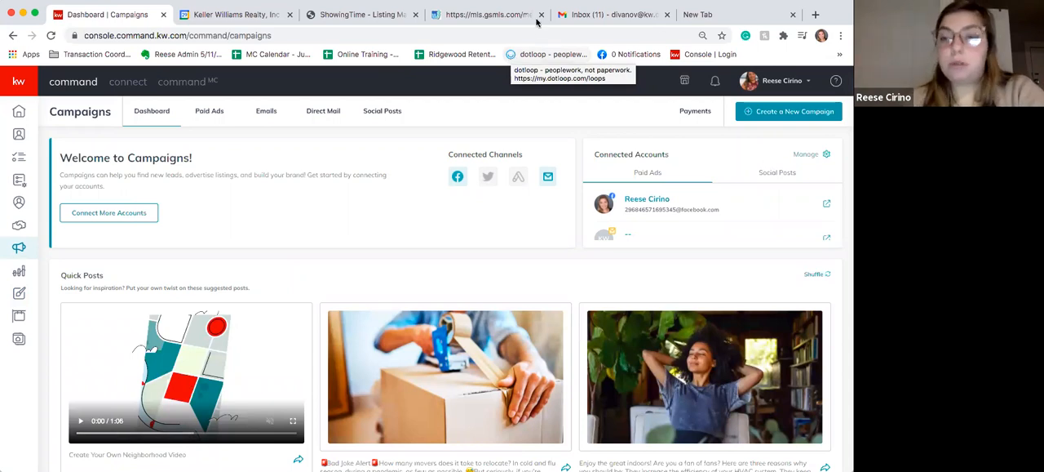
click(788, 116)
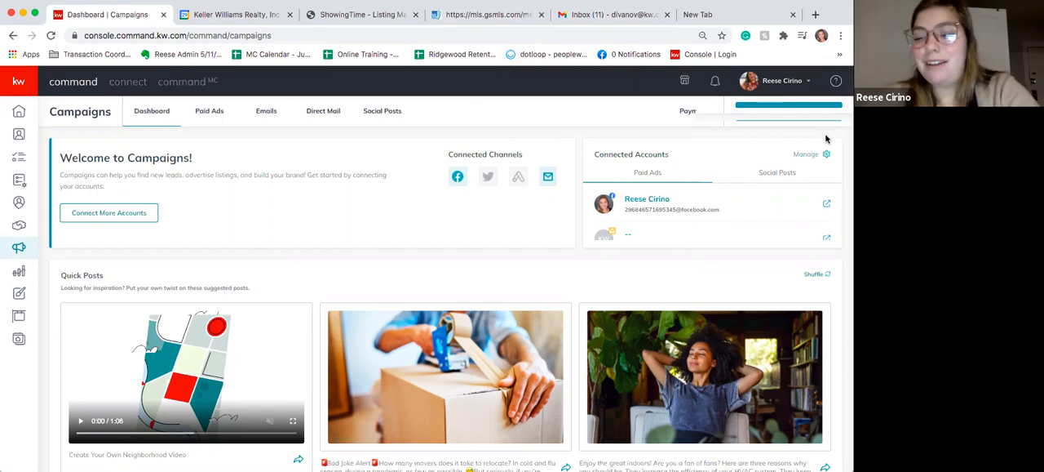
click(789, 113)
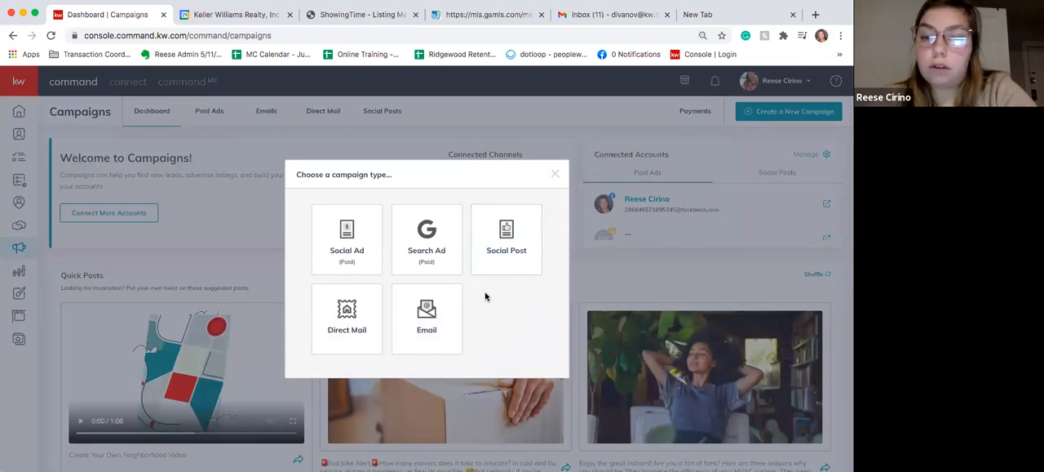
click(364, 243)
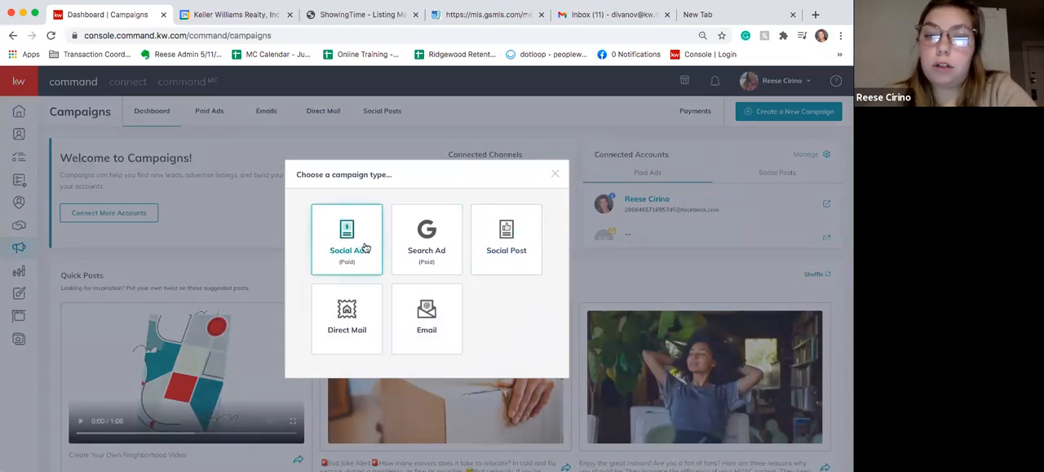
click(431, 222)
click(367, 250)
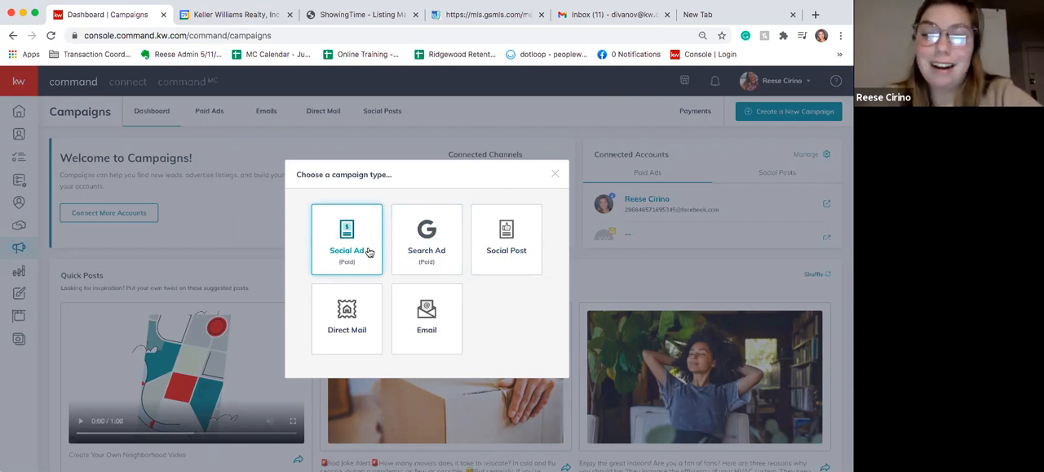
click(357, 250)
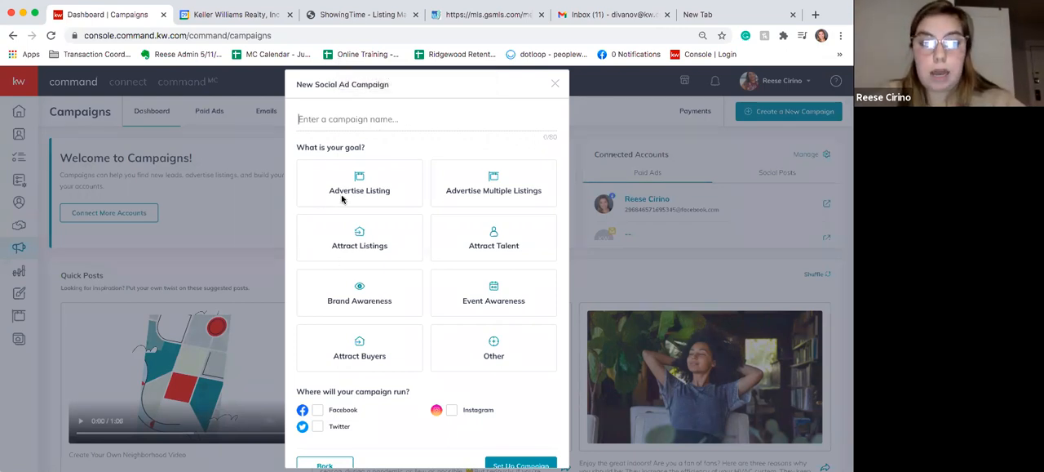
- Name the campaign test, choose the Attract Buyers goal with Facebook and Instagram as channels, and proceed to its setup
text(test)
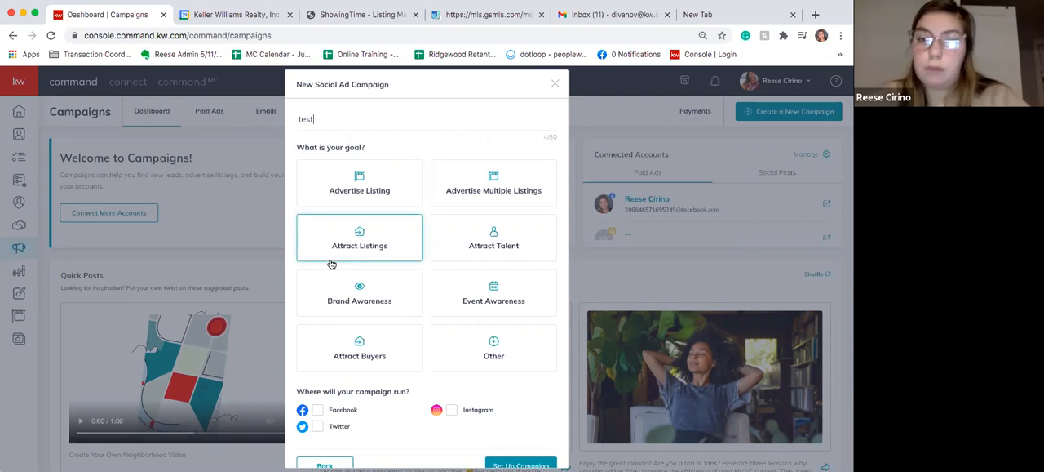
click(352, 368)
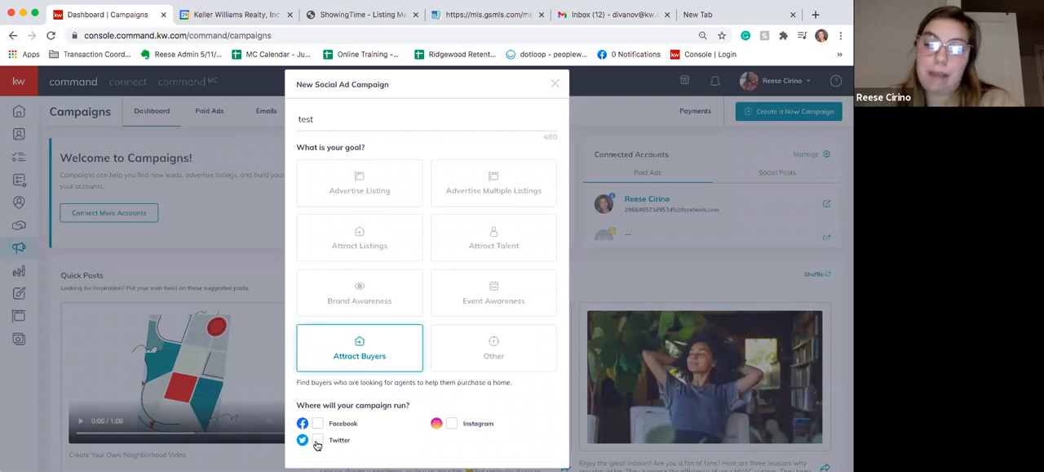
click(317, 423)
click(452, 423)
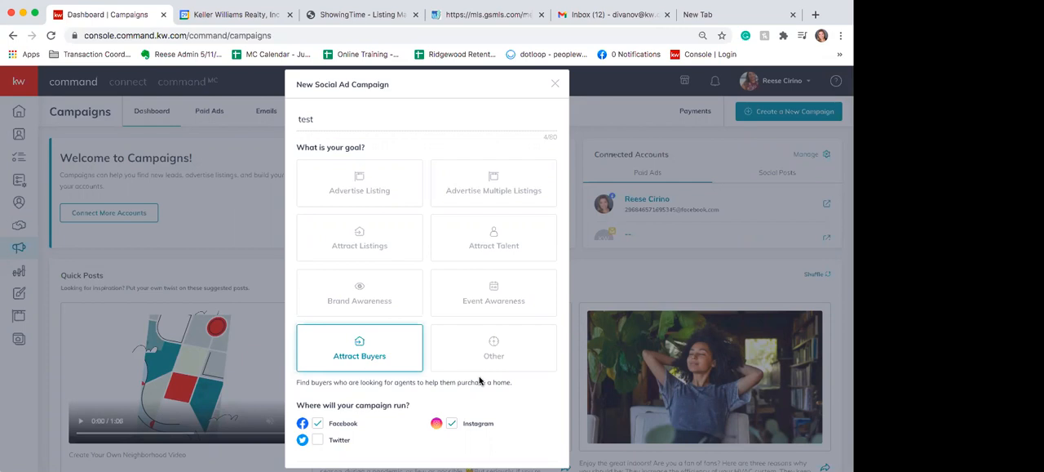
scroll(481, 369, down, 1)
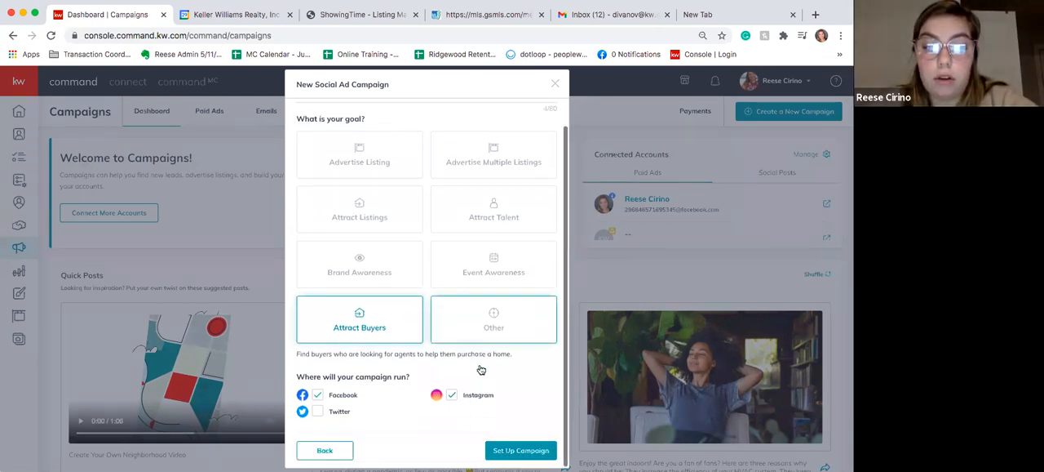
click(520, 450)
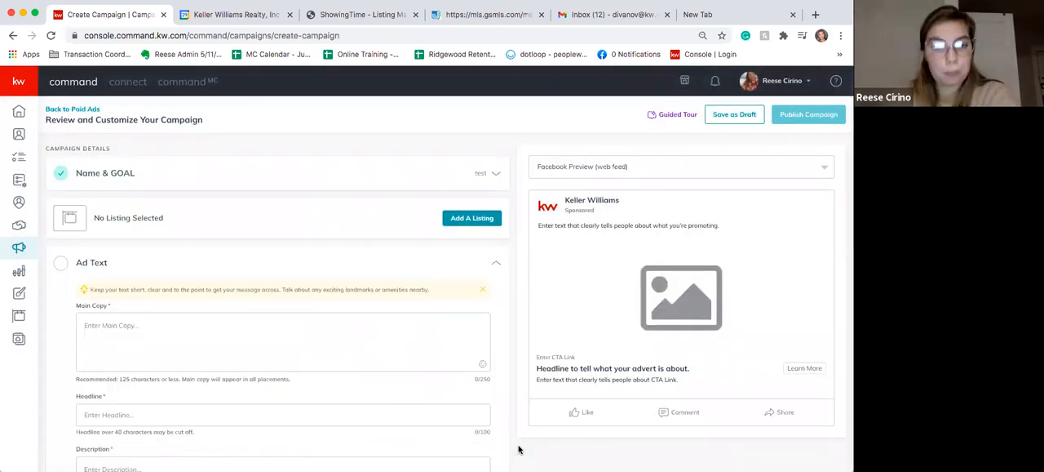
- Start adding a listing to the campaign and widen the shown results to All Listings
click(459, 220)
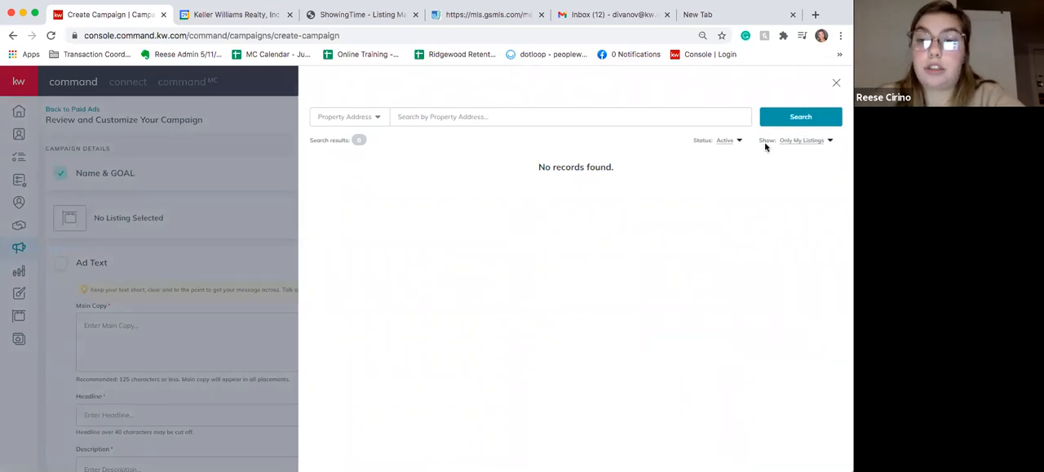
click(819, 143)
click(807, 155)
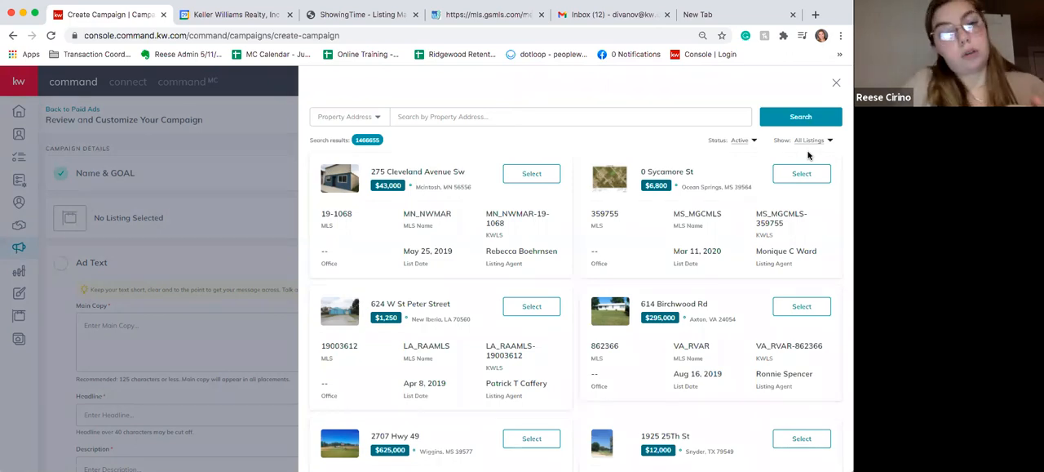
- Search the listings by a property's street address in Mahwah, NJ, and add the $90,000 Mahwah listing from Jan 21, 2021 with the NJ_NJMLS source
click(644, 113)
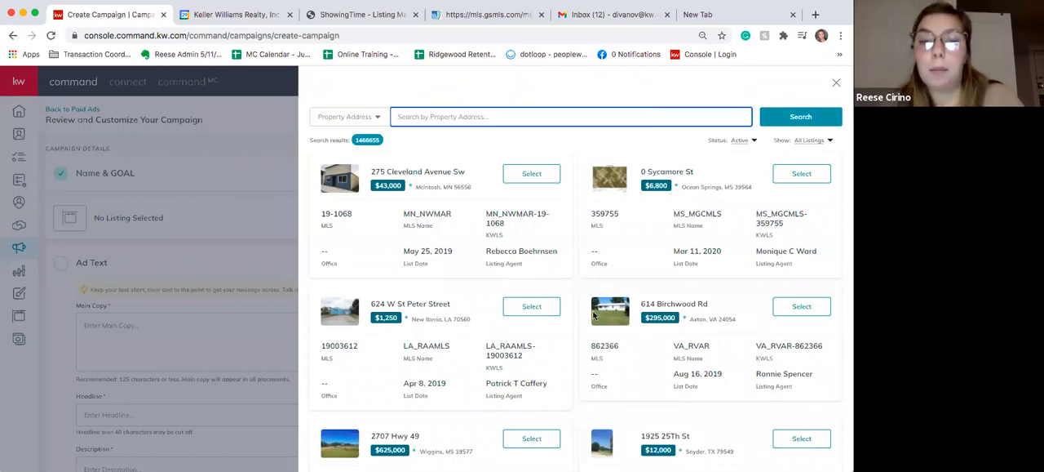
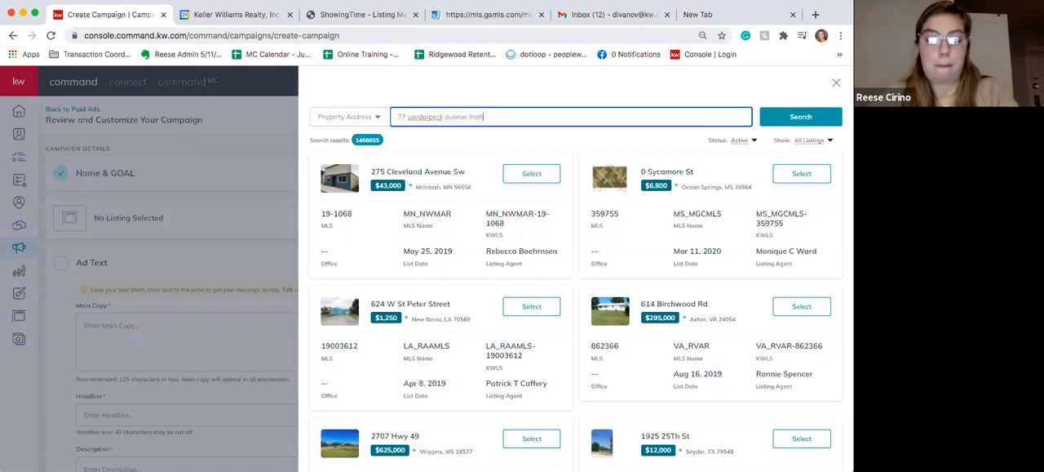
click(784, 120)
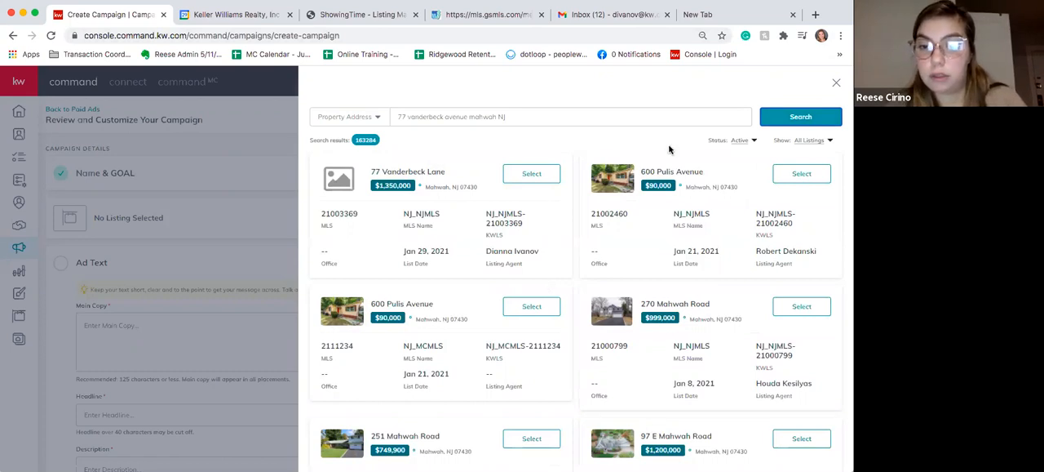
click(802, 174)
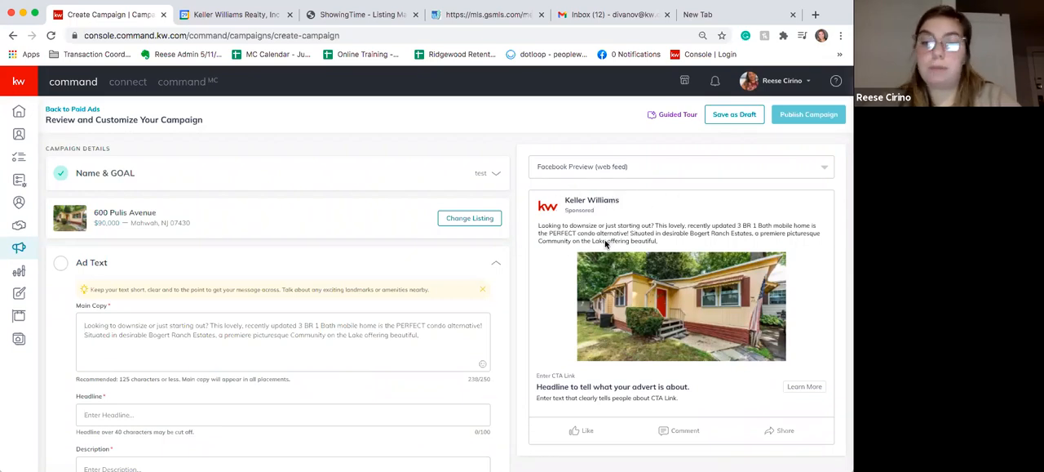
- Review the prefilled main copy, preview the campaign as an Instagram Ad, and return to the Facebook web feed preview
scroll(240, 327, down, 3)
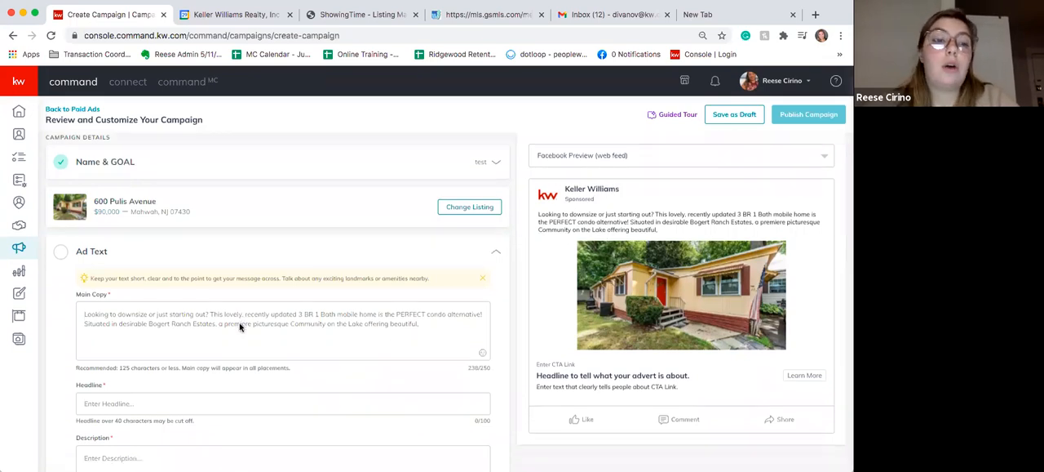
click(440, 213)
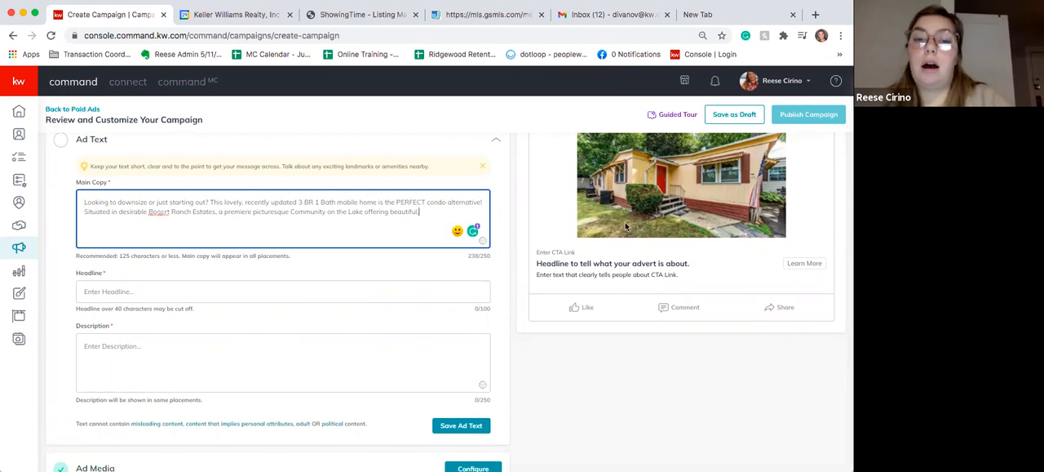
scroll(625, 222, up, 2)
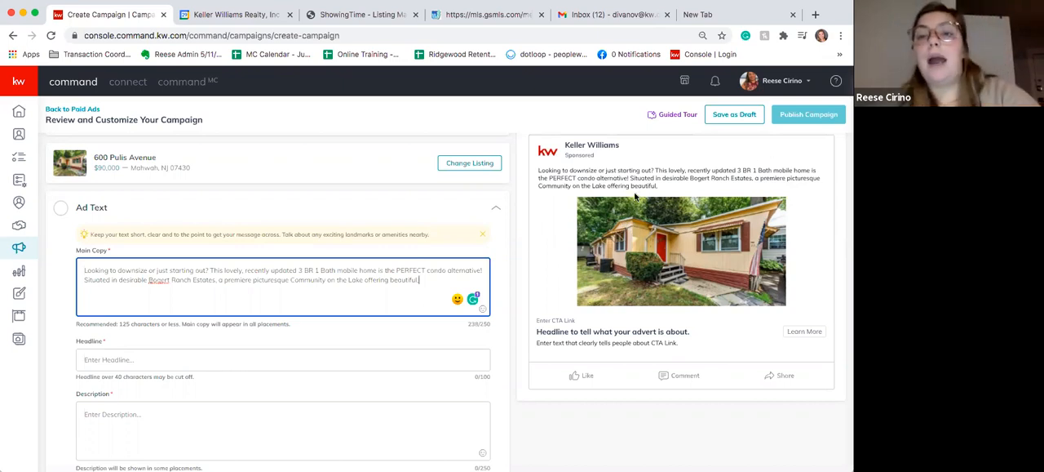
scroll(633, 197, up, 2)
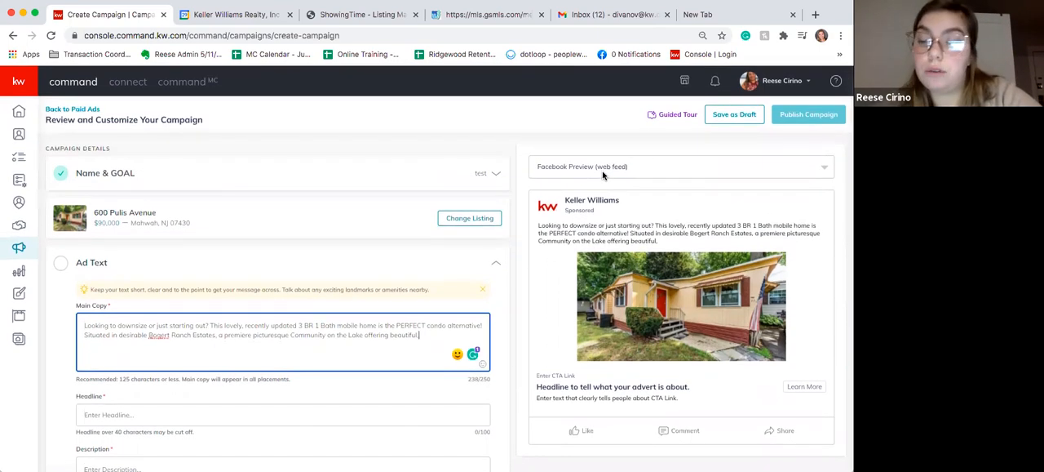
click(603, 173)
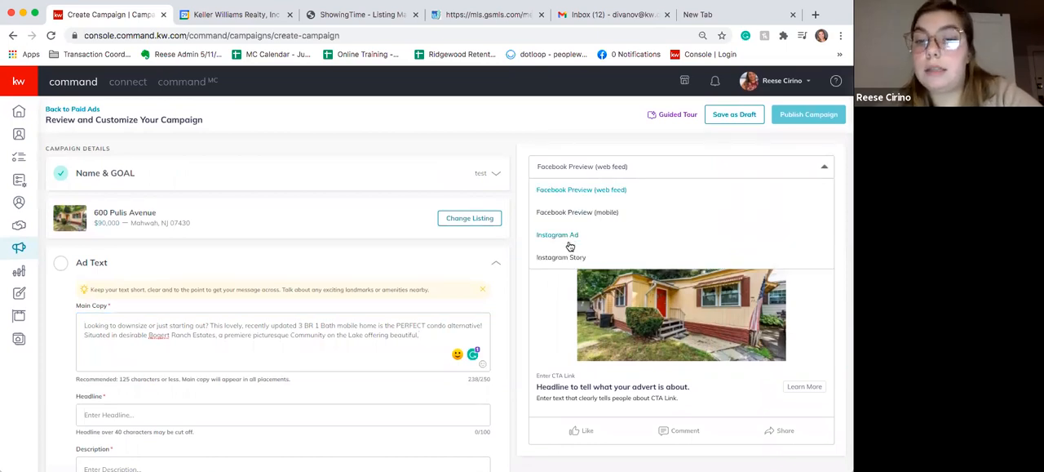
click(570, 239)
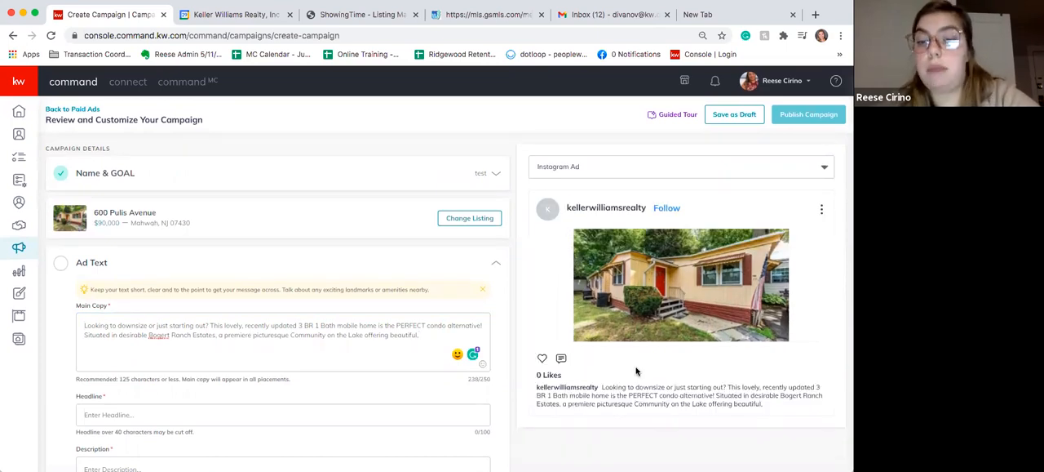
scroll(636, 368, down, 1)
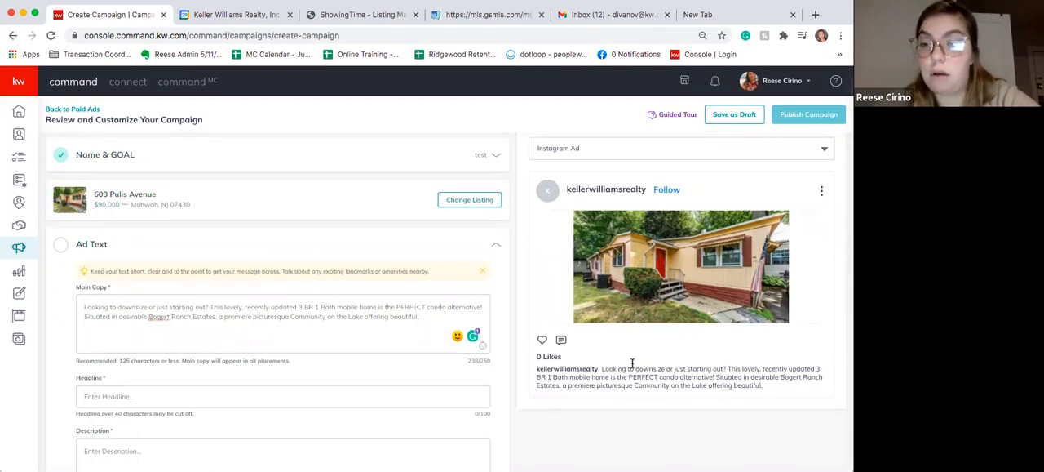
click(603, 148)
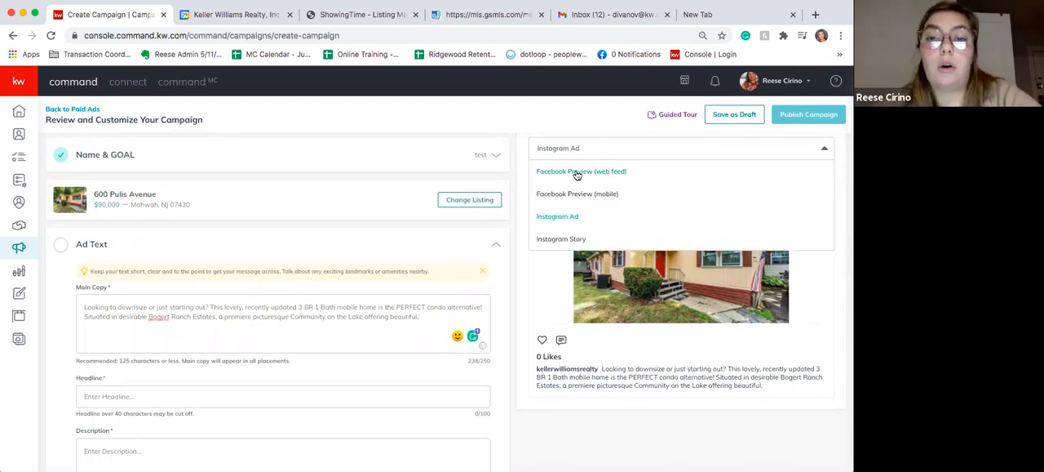
click(573, 170)
- Try to save the ad text with the headline and description left empty
scroll(326, 358, down, 3)
click(297, 320)
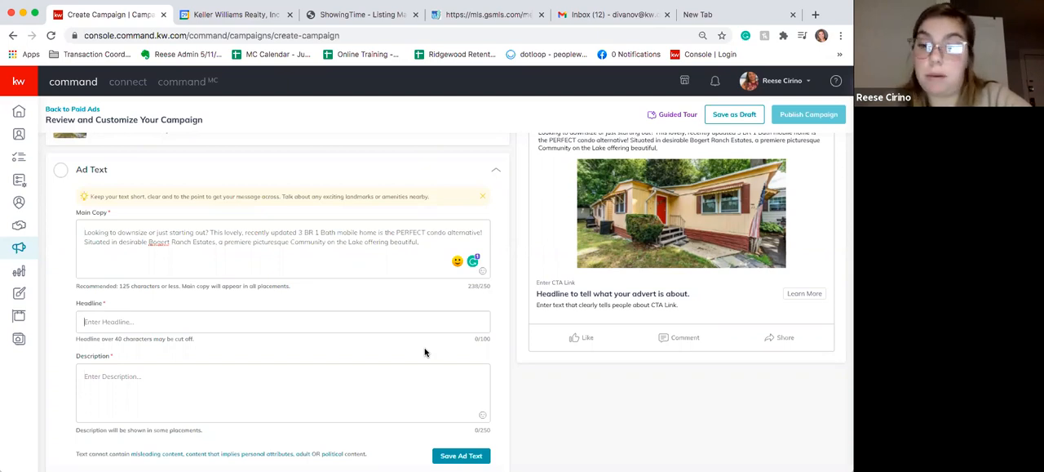
scroll(312, 351, down, 3)
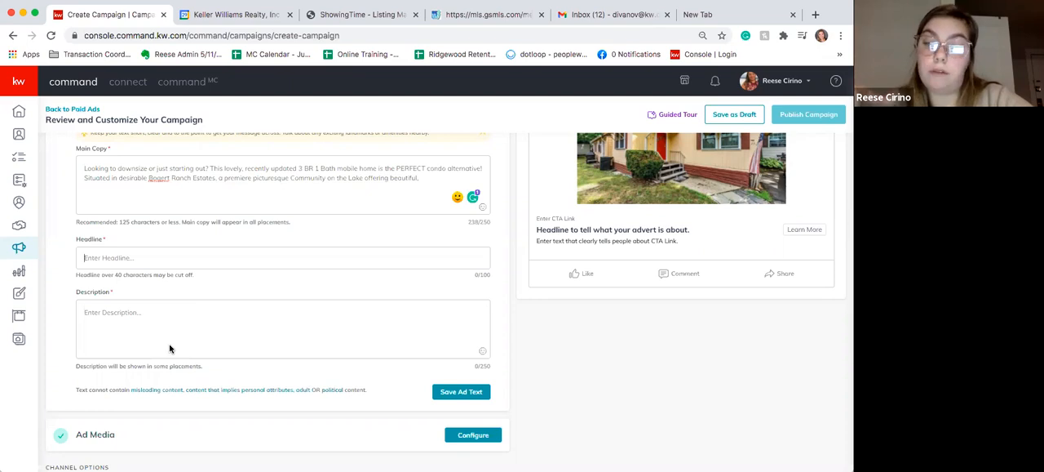
click(144, 312)
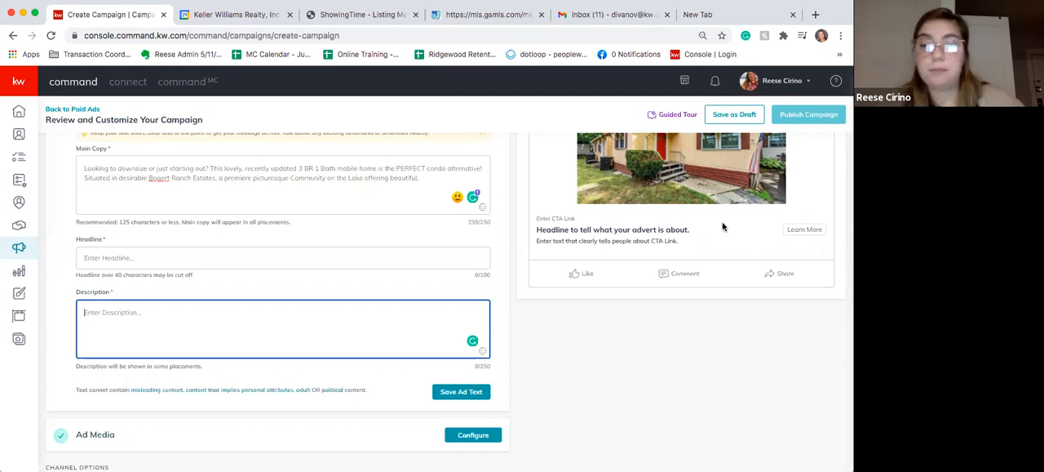
click(468, 392)
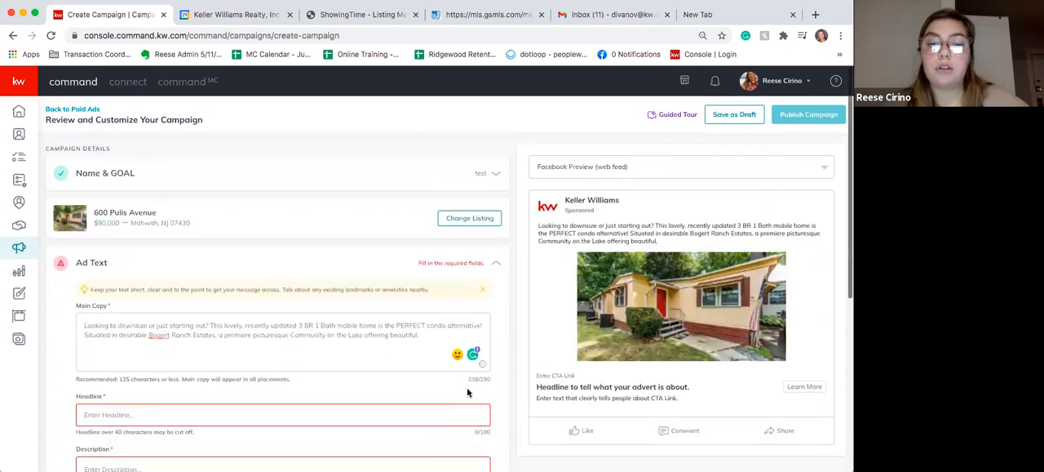
- Enter XXX as both the ad's headline and description, and save the ad text
click(399, 409)
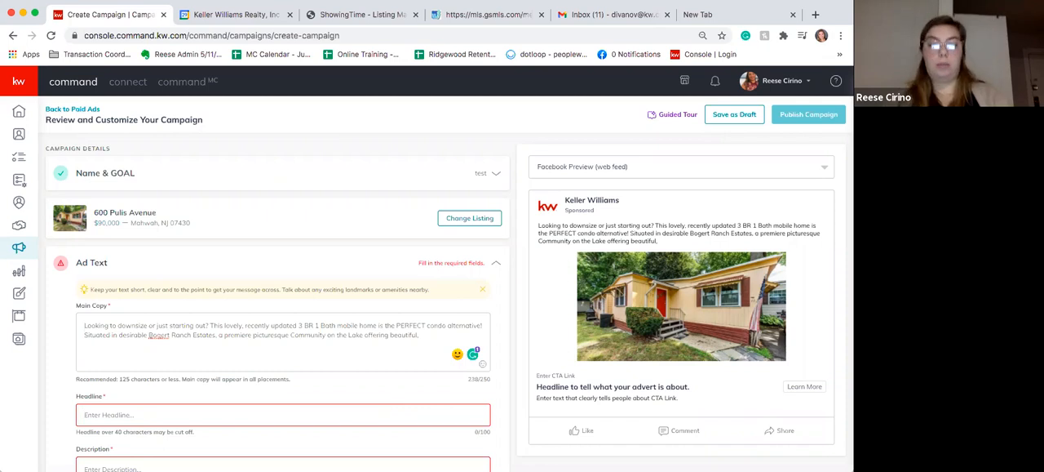
text(XXX)
scroll(286, 409, down, 3)
click(245, 282)
text(XXX)
click(438, 351)
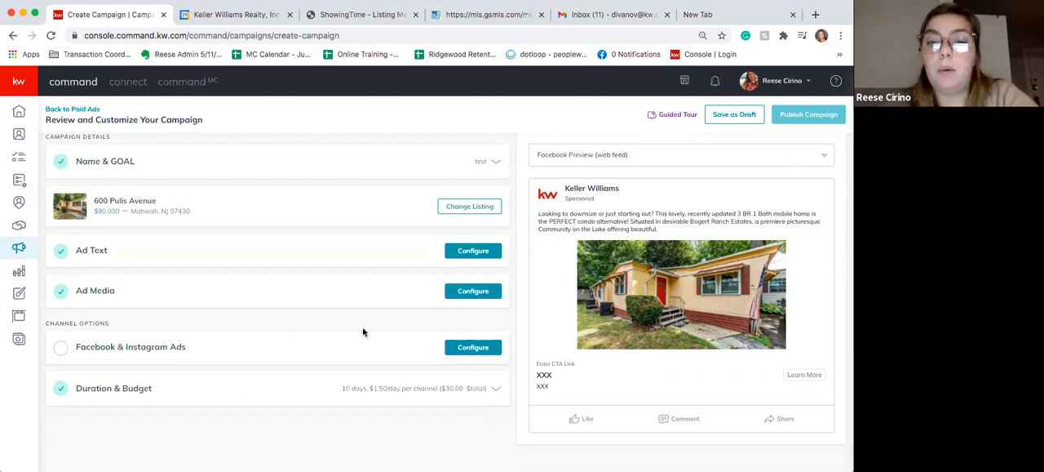
- Open the ad media settings and look through the listing photos available for the ad
click(485, 296)
scroll(226, 384, down, 3)
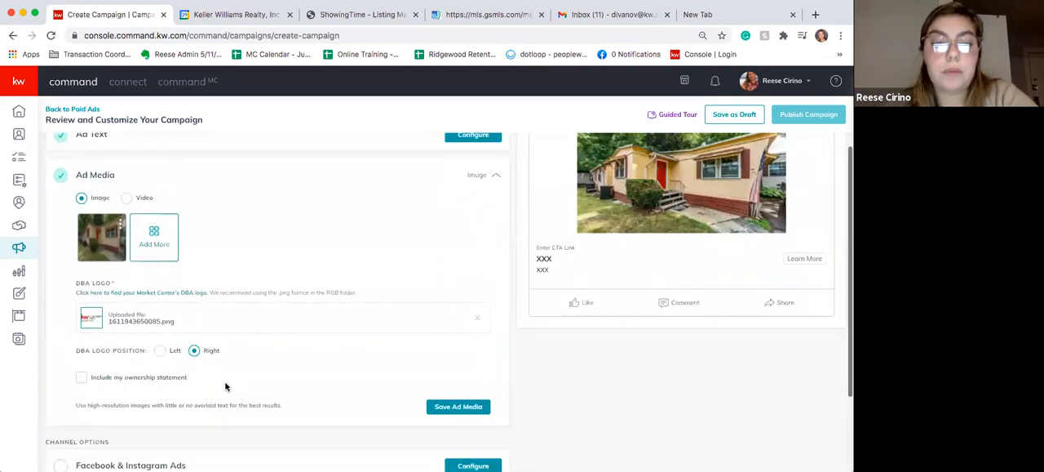
click(162, 245)
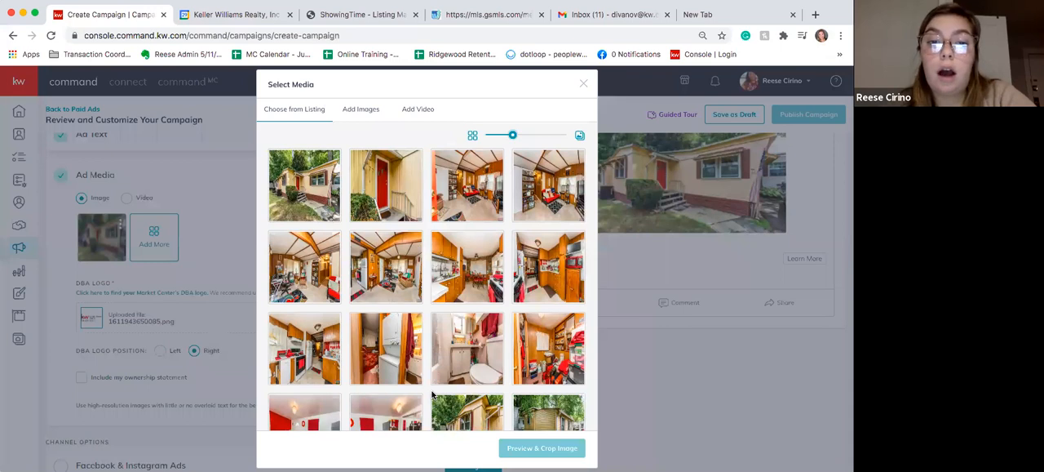
scroll(433, 395, down, 2)
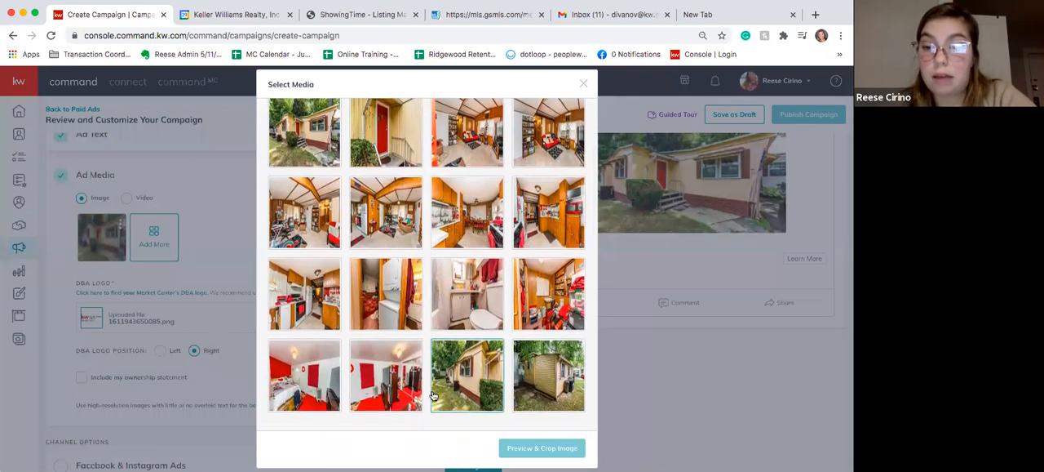
scroll(433, 395, up, 2)
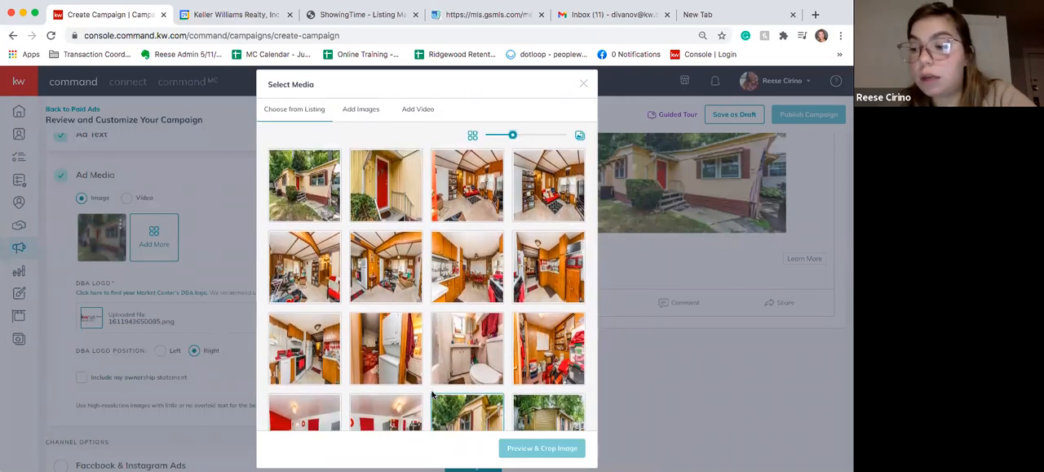
- Browse the design library for an ad image, try the VideoTour_03 design, and select the 06_KW_FB_Cvr design
click(362, 109)
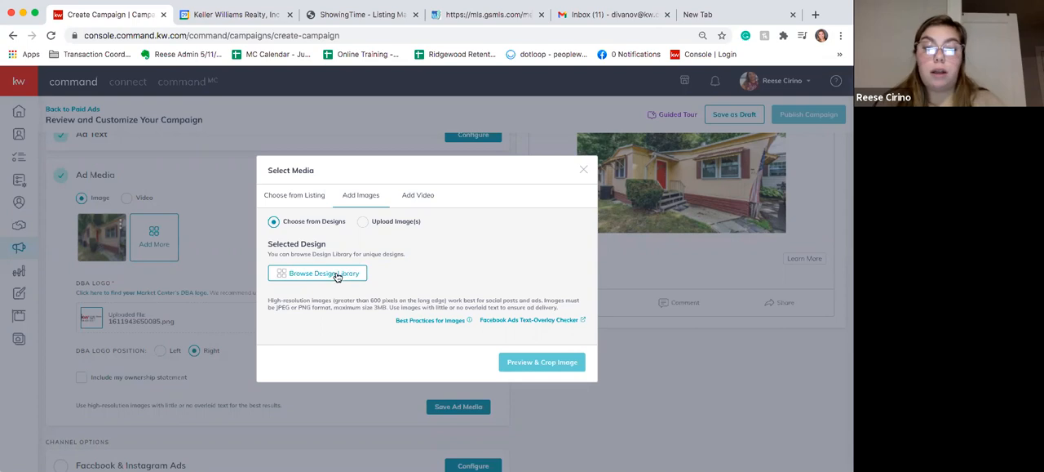
click(337, 275)
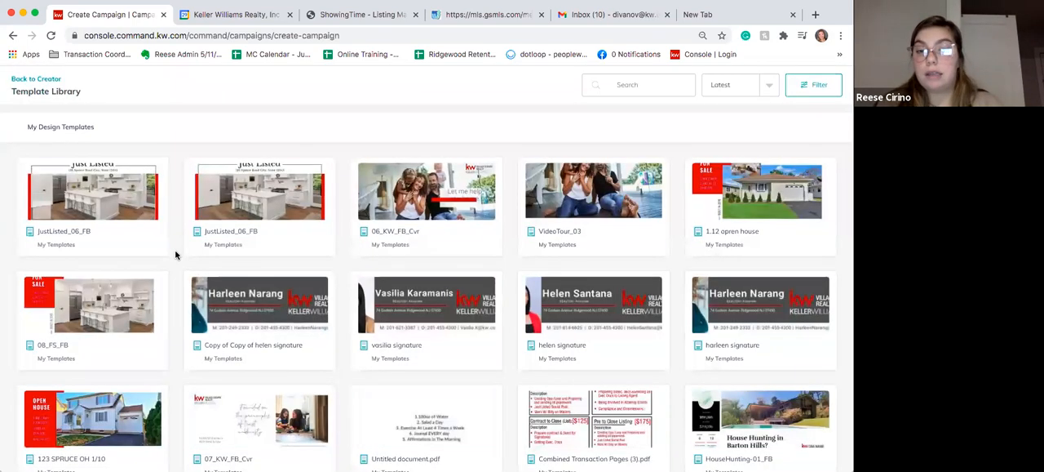
click(568, 179)
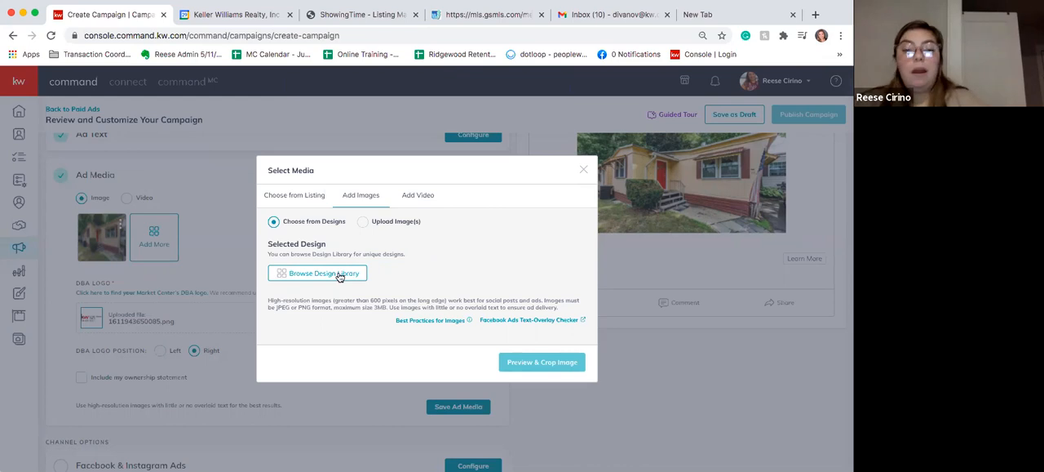
click(340, 275)
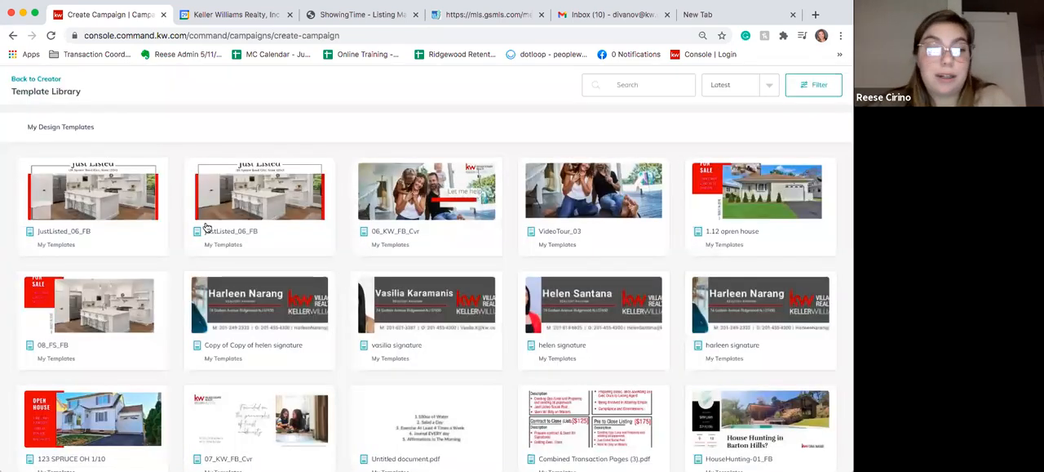
click(399, 199)
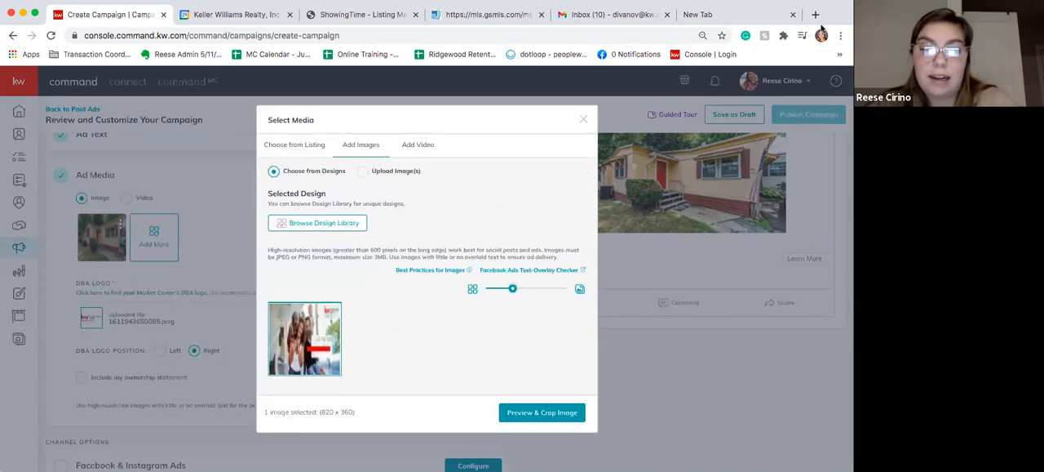
- Preview the chosen design and try resizing and moving its Wide (1.91:1) crop area over the family
click(513, 413)
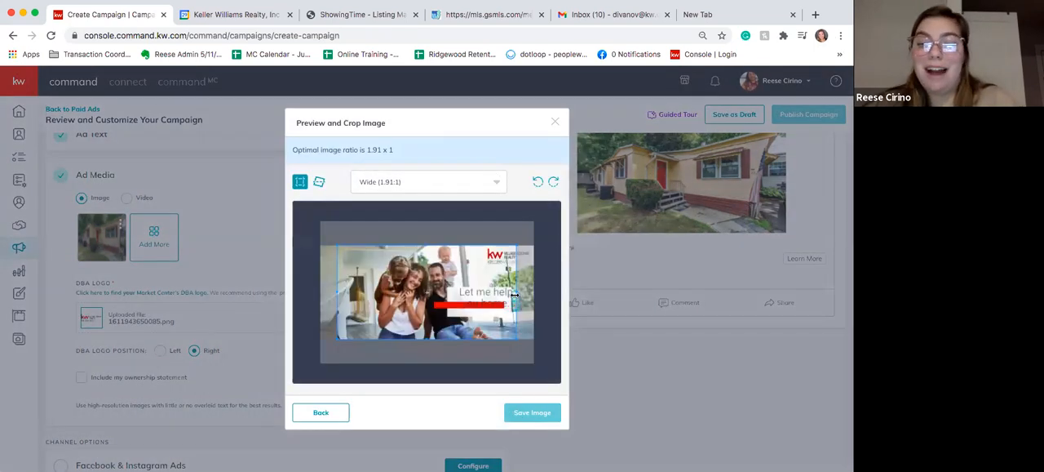
drag(515, 294, 398, 294)
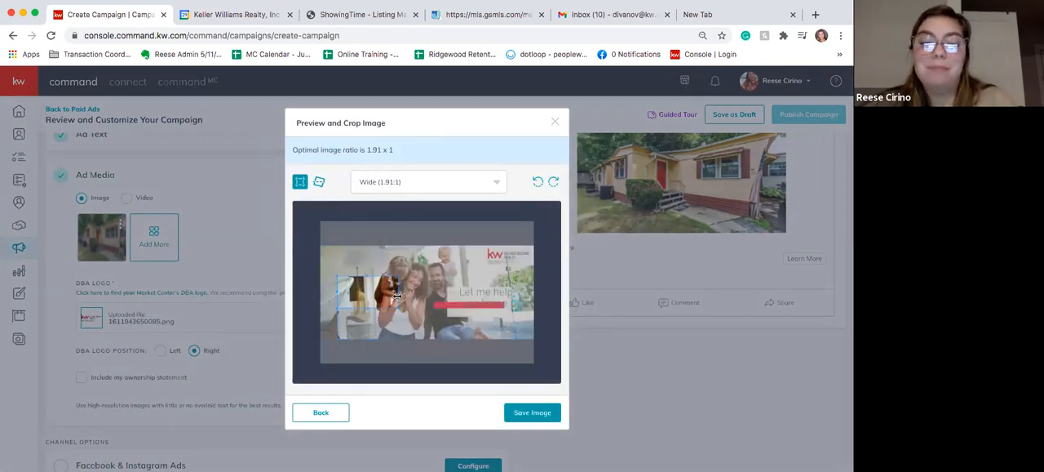
drag(399, 310, 564, 327)
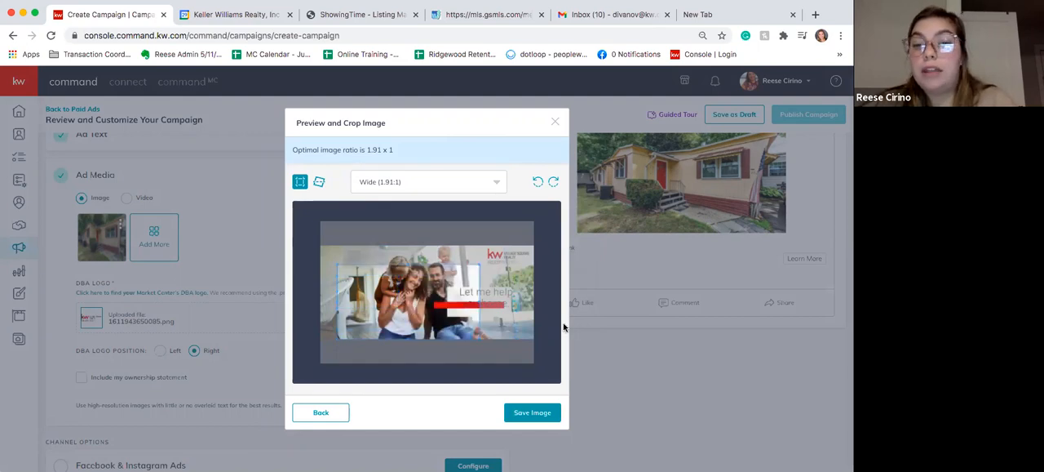
drag(416, 316, 473, 310)
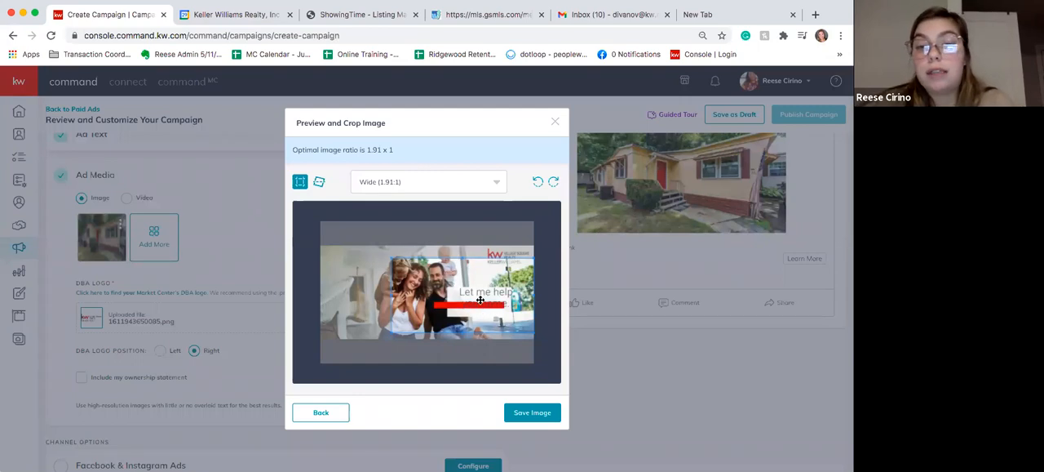
mouse_move(480, 300)
mouse_down()
mouse_move(410, 288)
mouse_move(455, 284)
mouse_move(330, 247)
mouse_move(427, 304)
mouse_up()
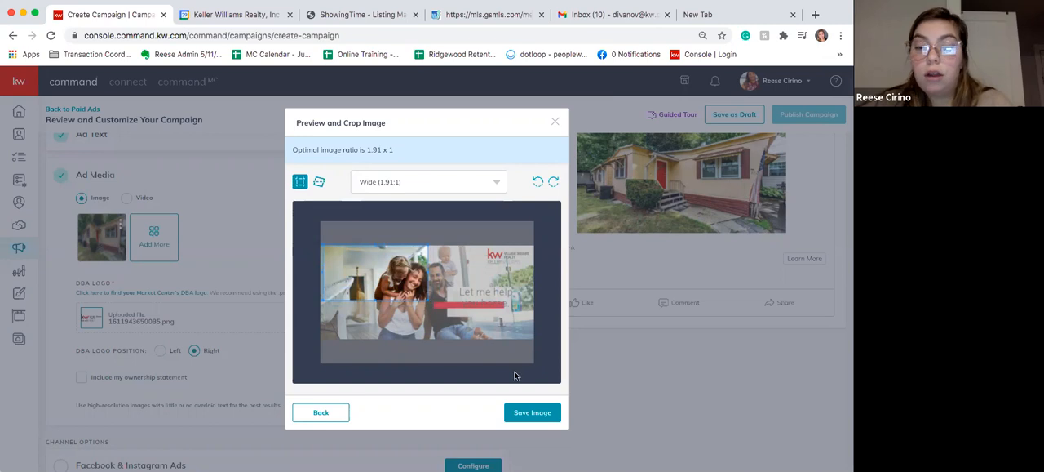
drag(375, 299, 374, 313)
- Change the crop ratio to Square (1:1) and save the design image
click(422, 173)
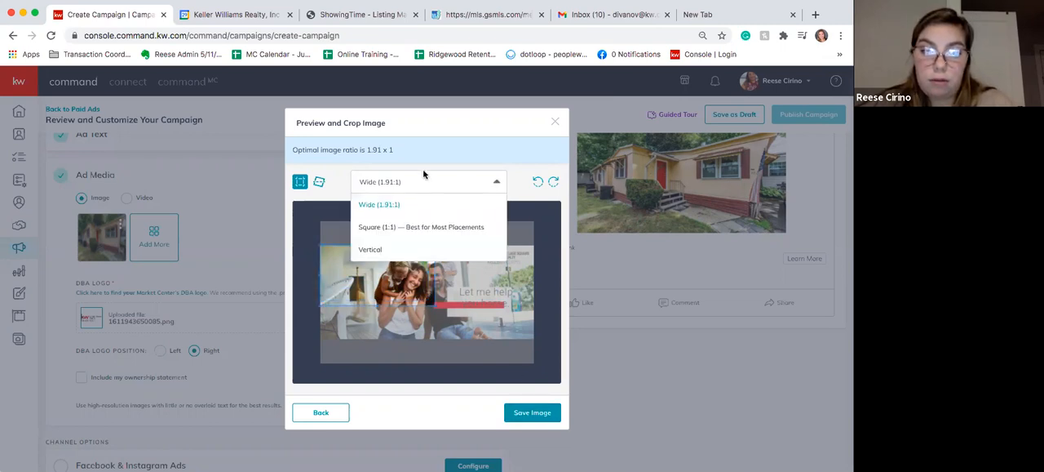
click(410, 227)
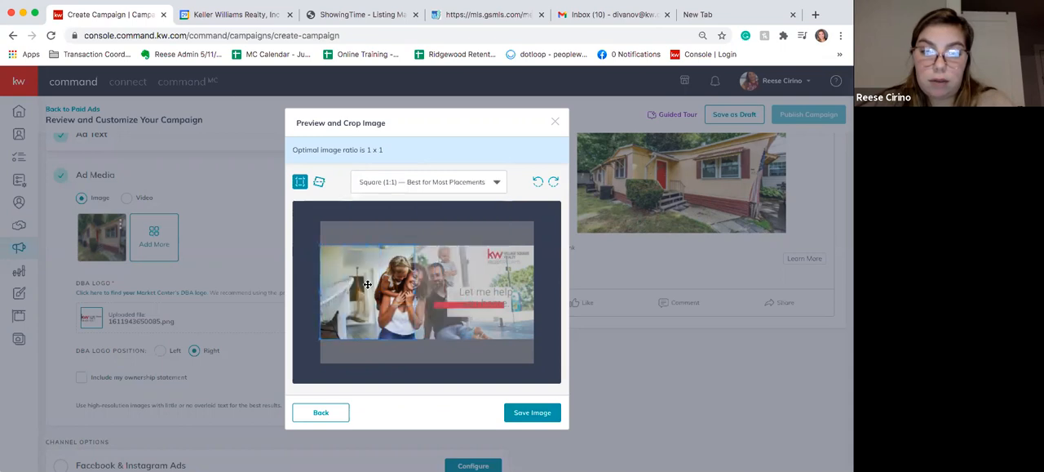
click(528, 413)
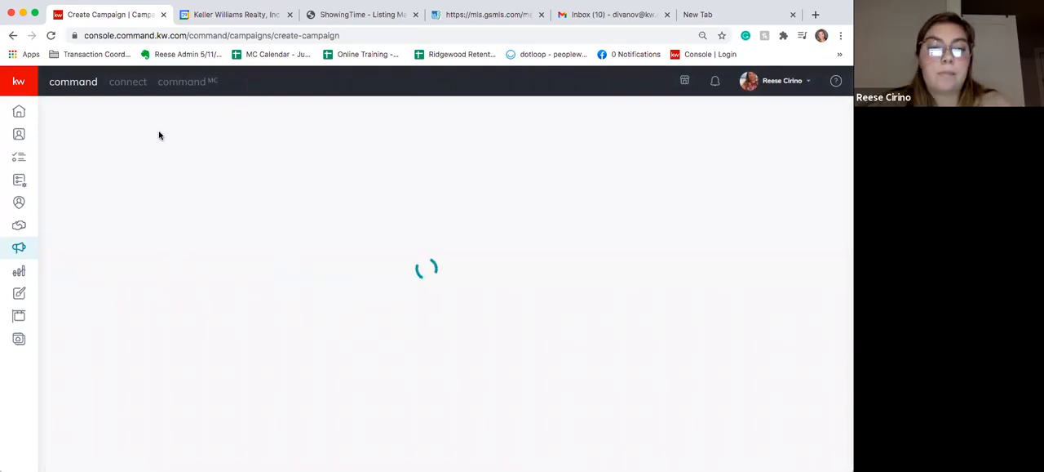
- Reload and leave the new campaign, and open the paid ad draft "test 1/8" for editing
click(52, 36)
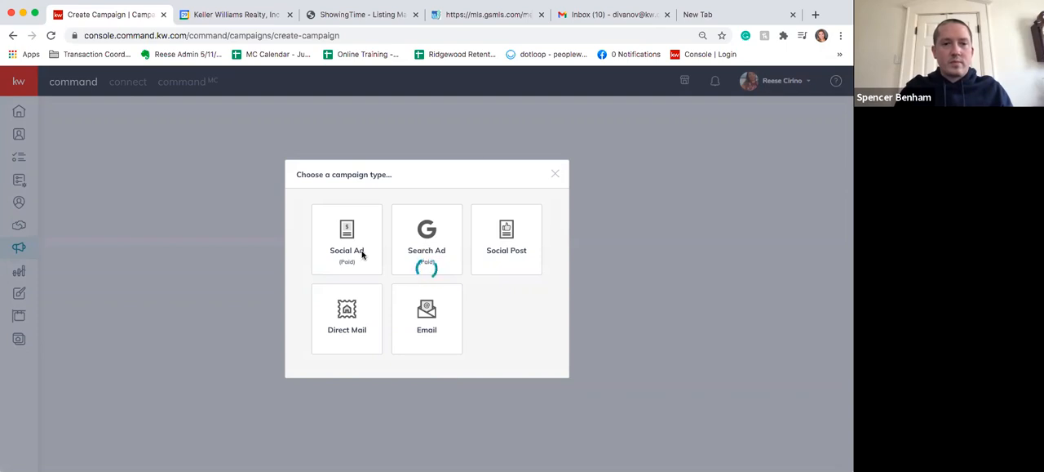
click(555, 174)
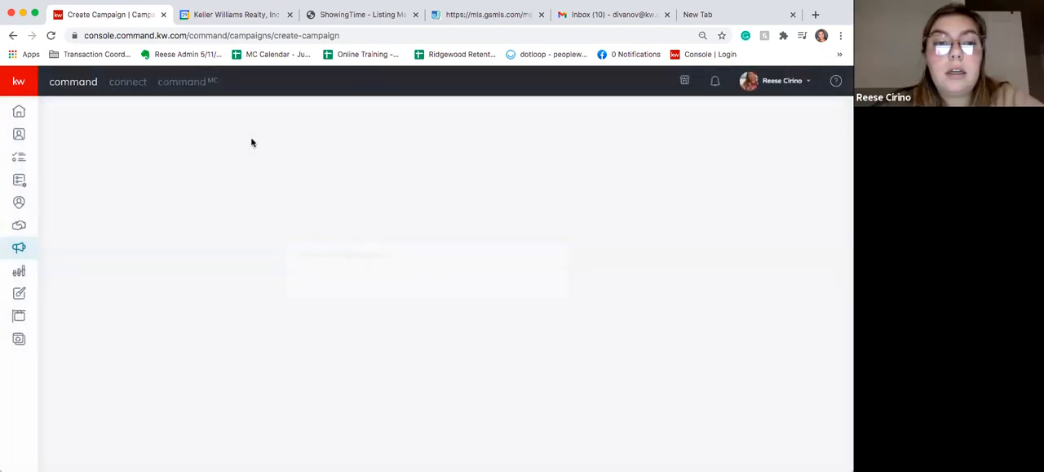
click(209, 116)
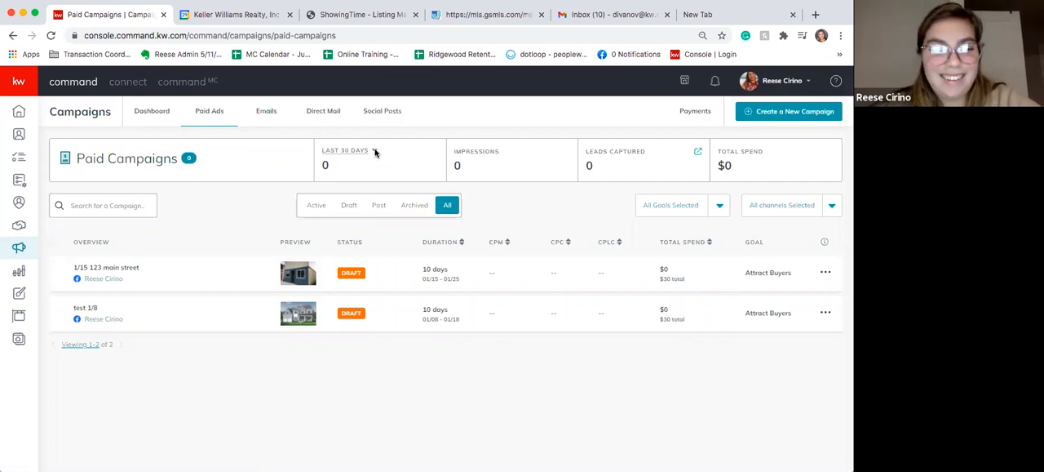
click(828, 312)
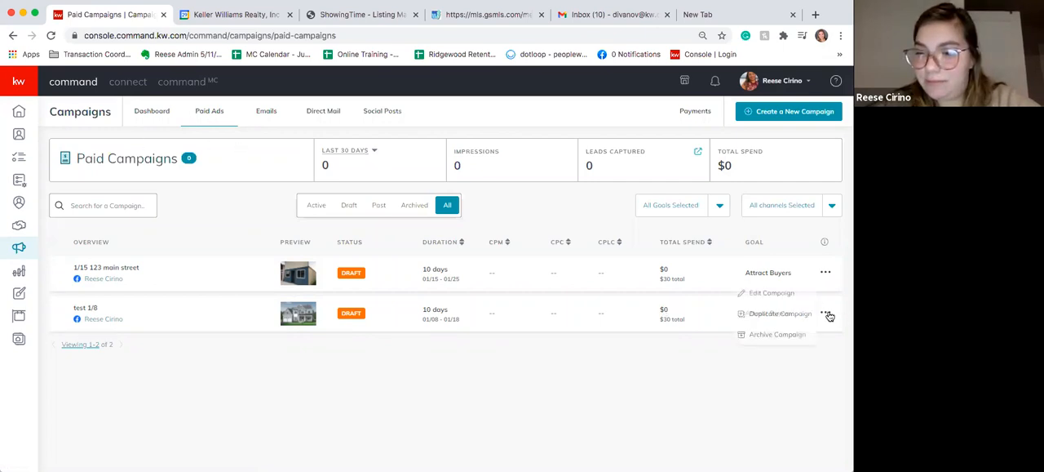
click(772, 293)
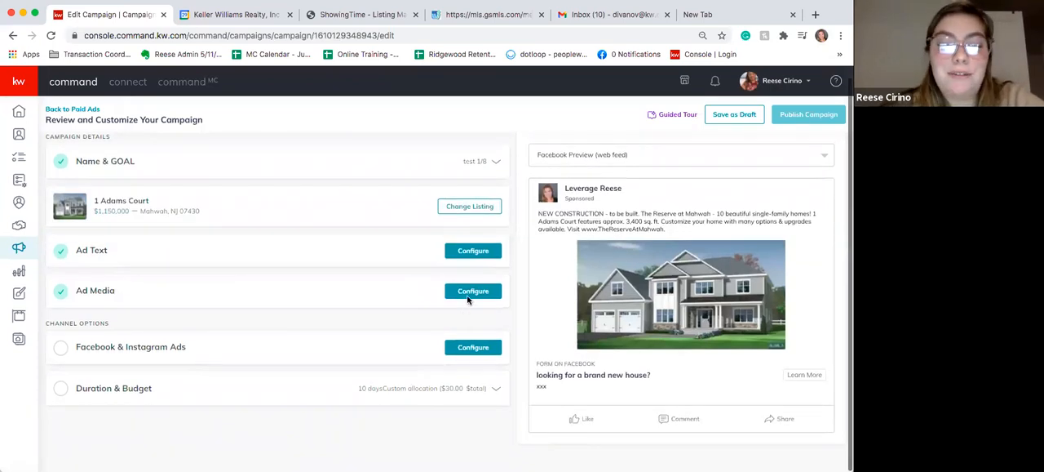
- Open the draft's ad media settings and view the change, crop and delete options for its current image
click(467, 295)
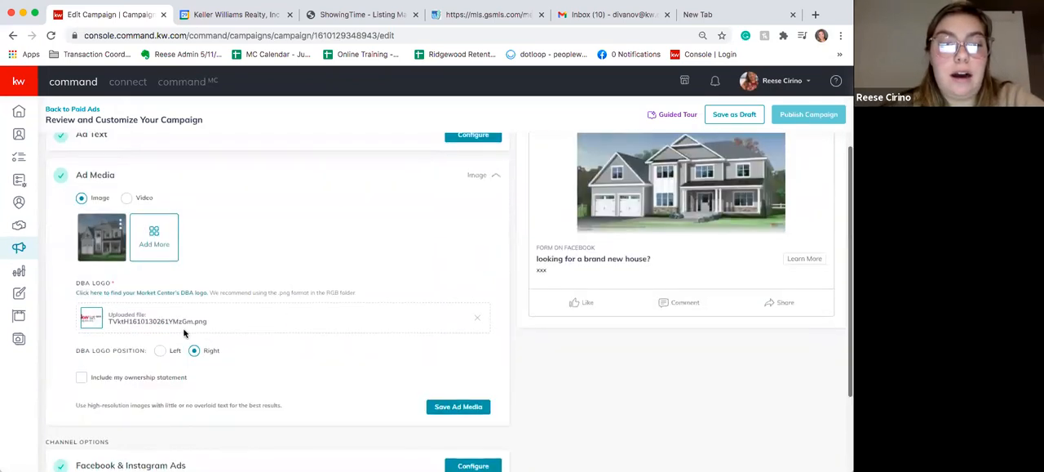
click(119, 228)
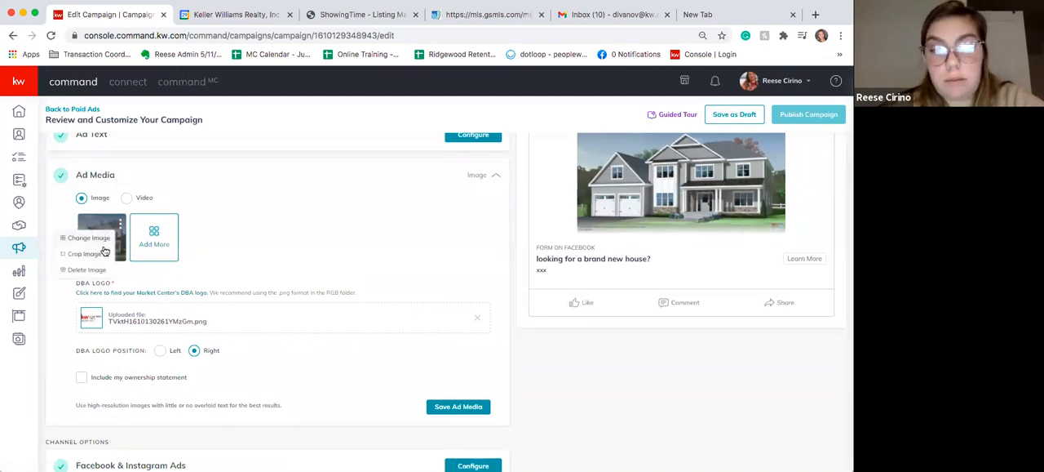
click(181, 266)
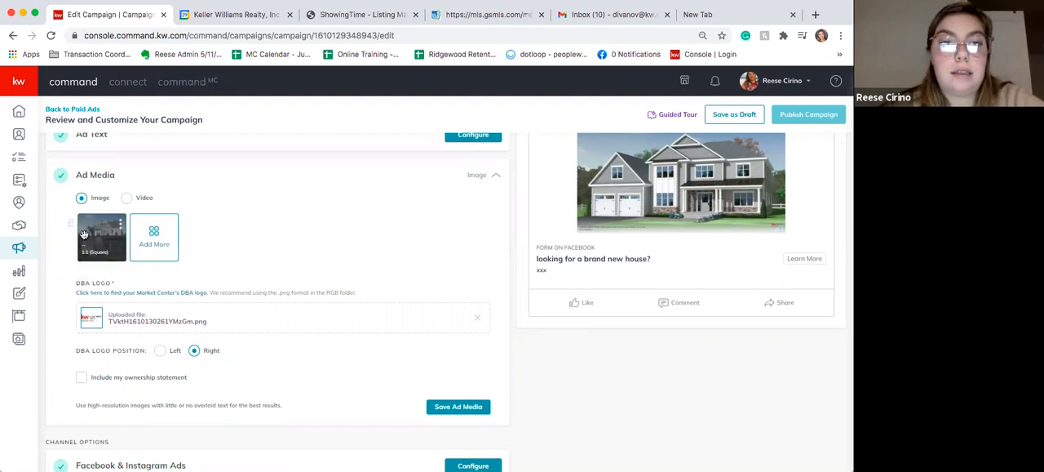
mouse_move(83, 234)
mouse_down()
mouse_move(197, 236)
mouse_move(19, 228)
mouse_move(82, 237)
mouse_up()
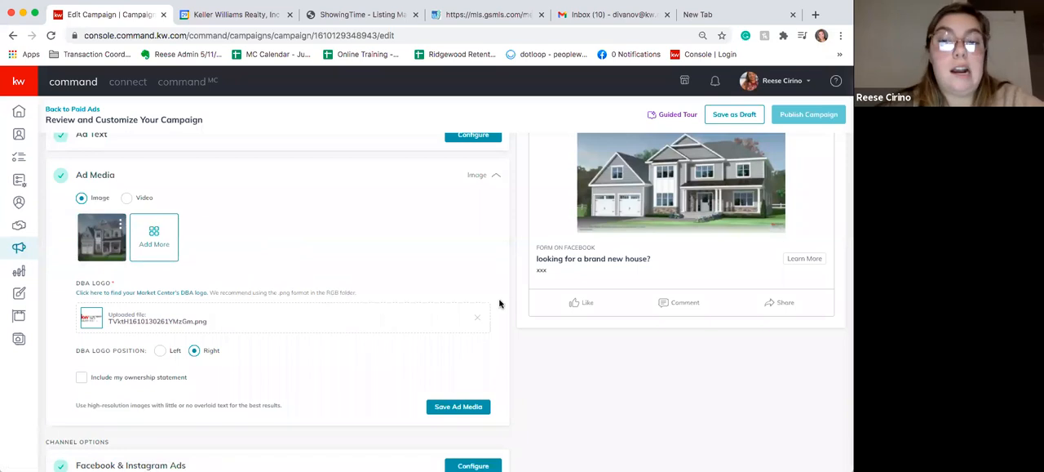
- Add the listing's house photo as a second ad image with the Wide (1.91:1) crop
scroll(501, 303, up, 2)
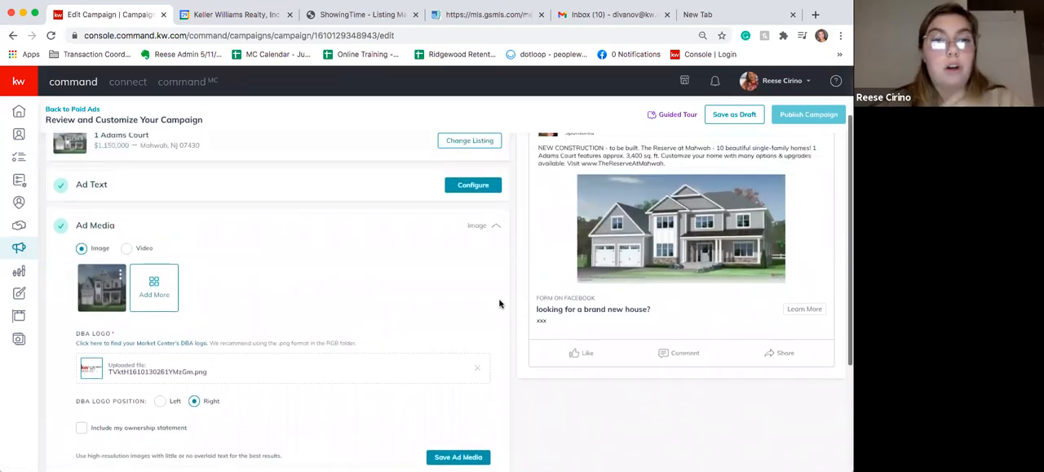
click(161, 304)
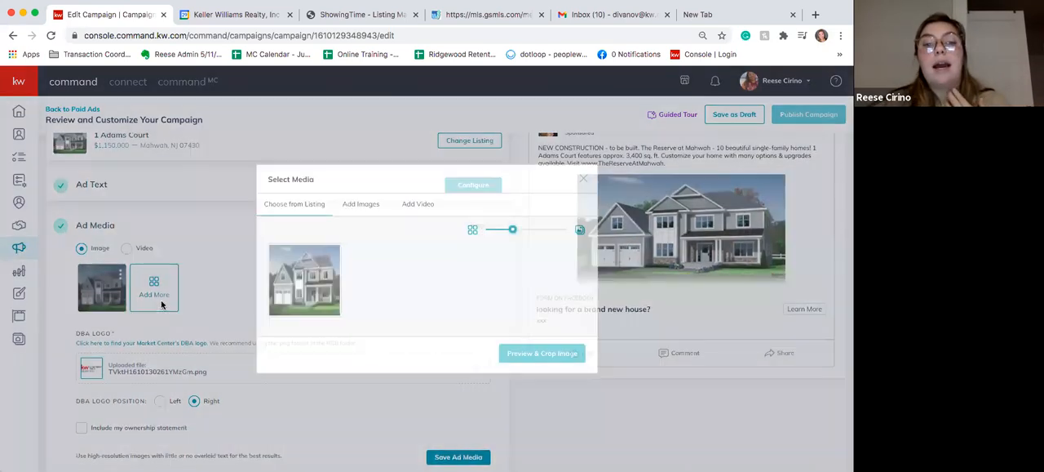
click(317, 290)
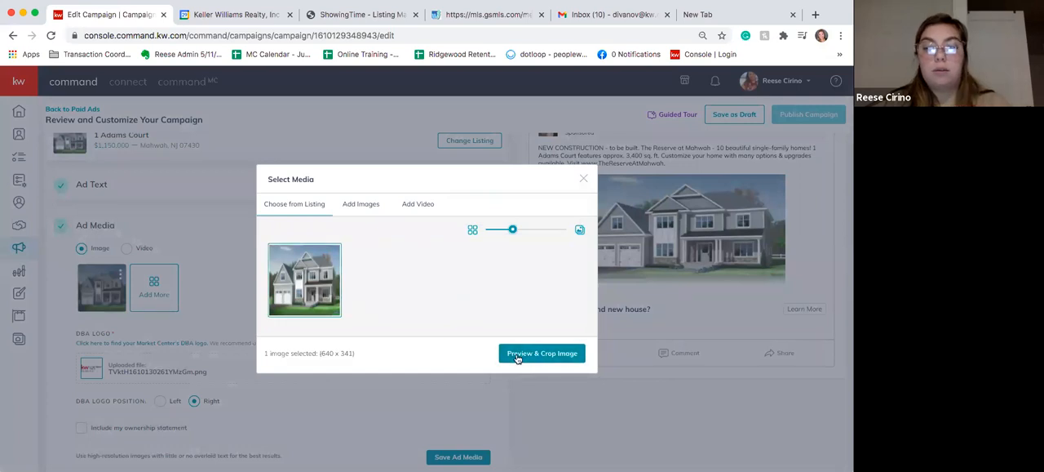
click(528, 351)
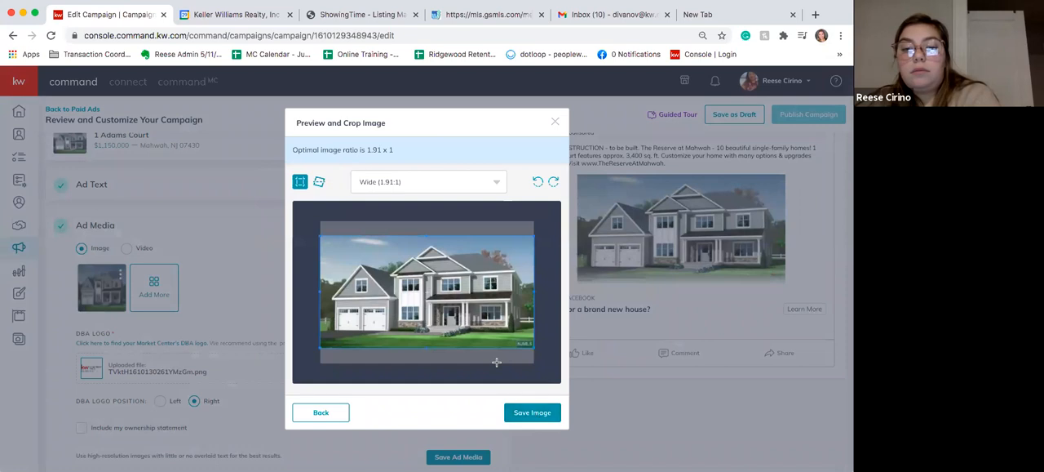
click(539, 412)
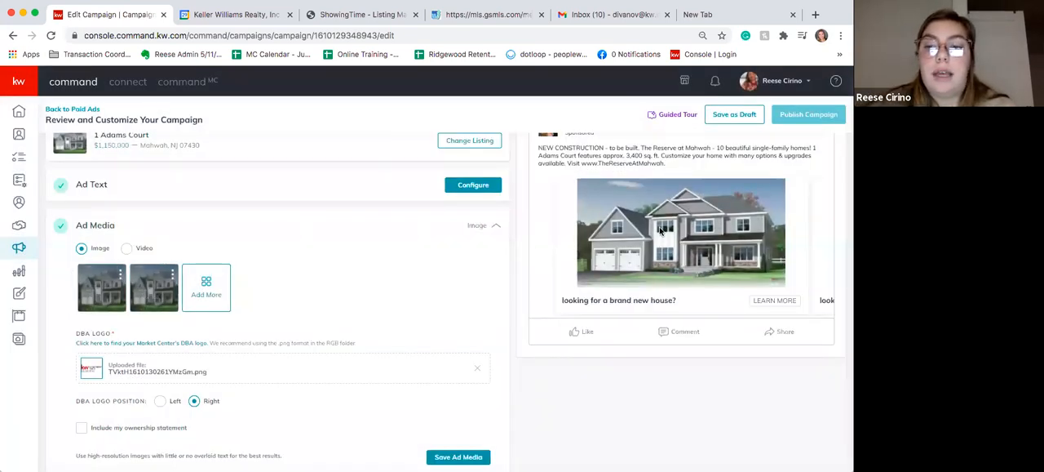
- Save the two-image ad media and open the Facebook & Instagram Ads channel settings
scroll(692, 351, up, 1)
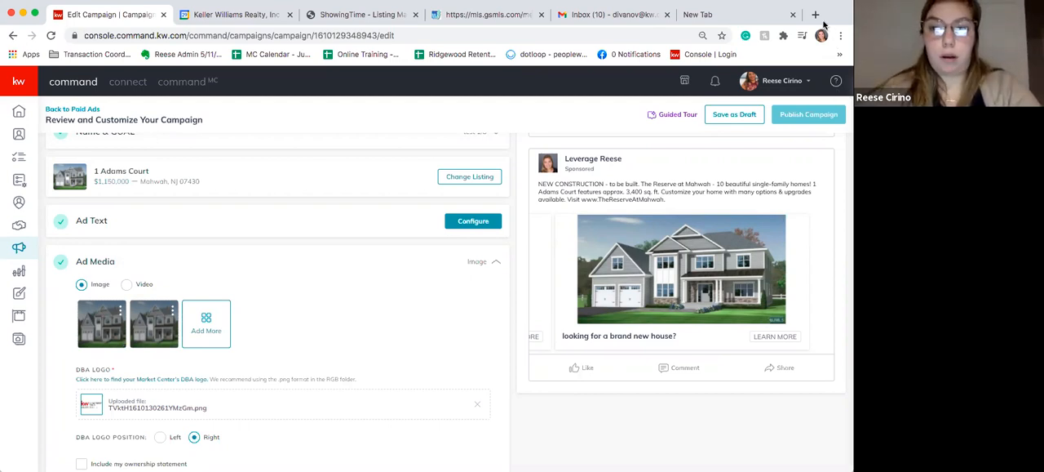
scroll(319, 397, down, 5)
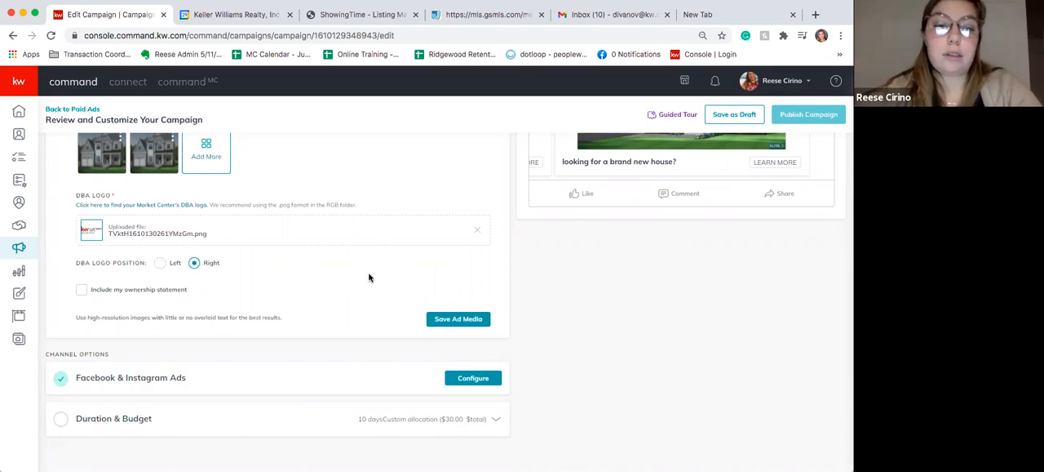
click(456, 320)
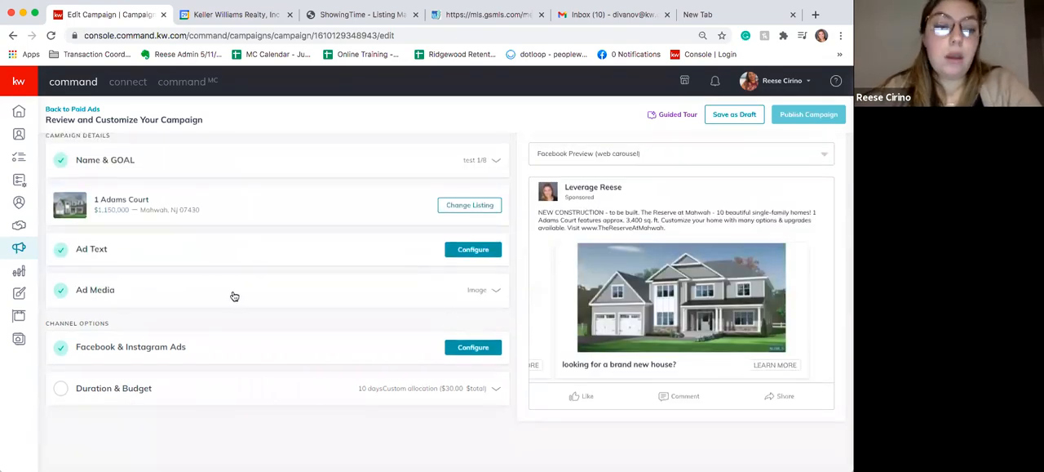
click(117, 348)
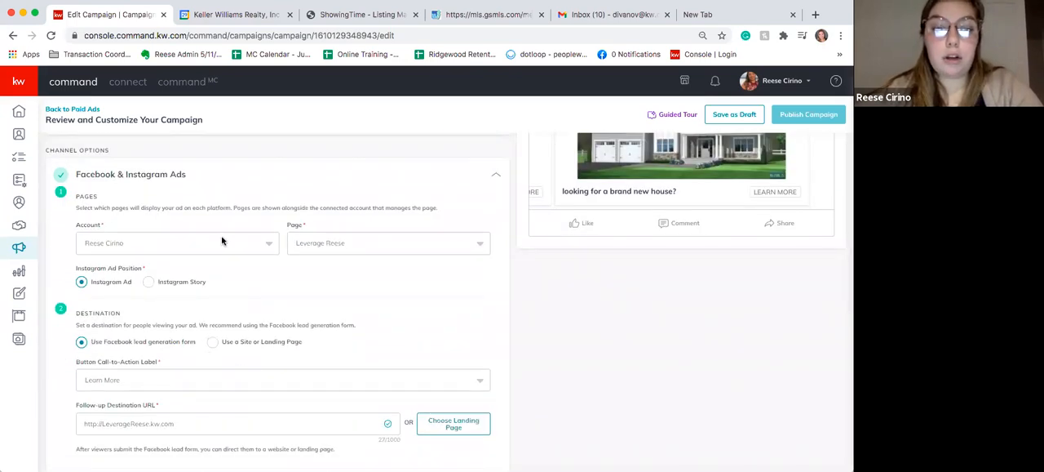
- View the available Facebook pages, keep the current one, and review the ad's destination and targeting settings
click(320, 247)
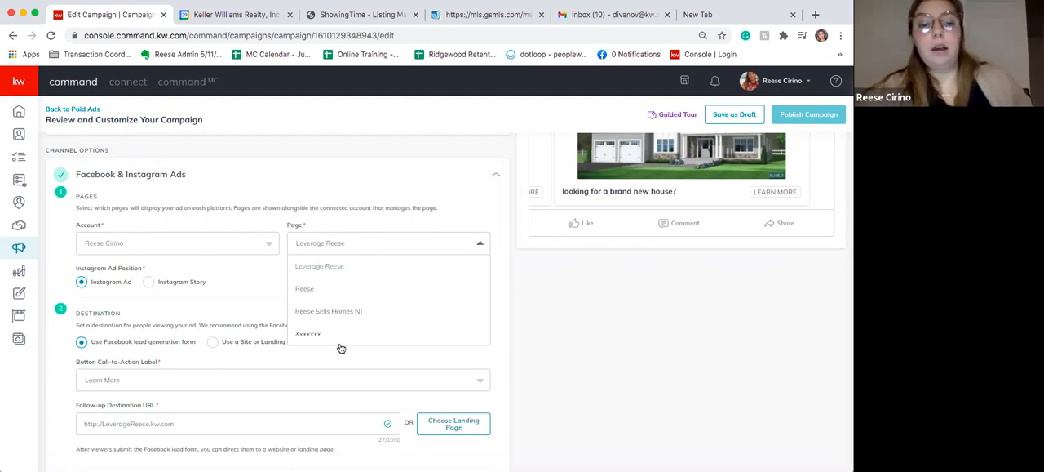
click(335, 270)
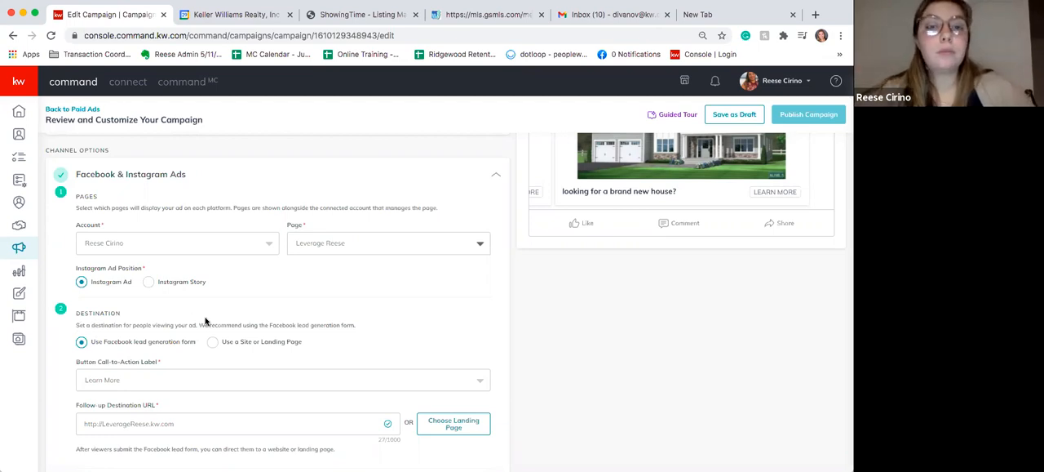
scroll(205, 320, down, 2)
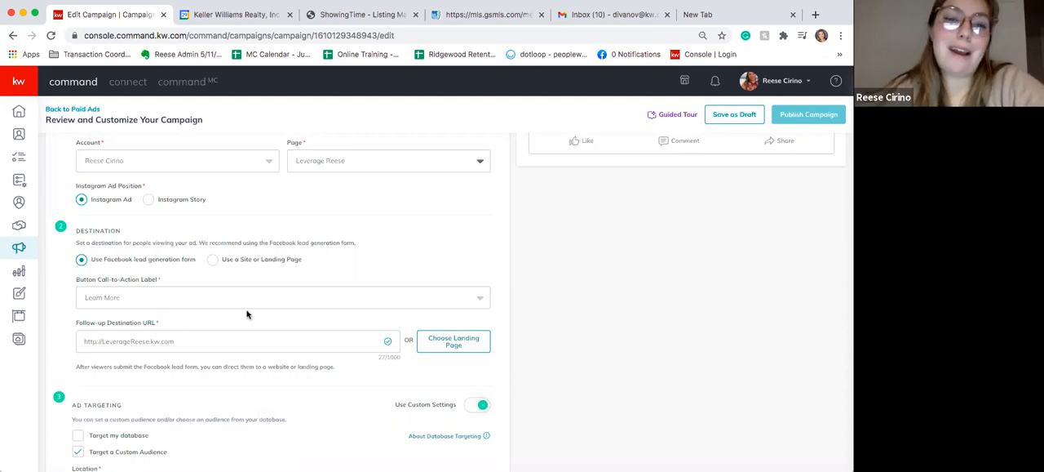
scroll(249, 318, down, 2)
scroll(424, 310, down, 2)
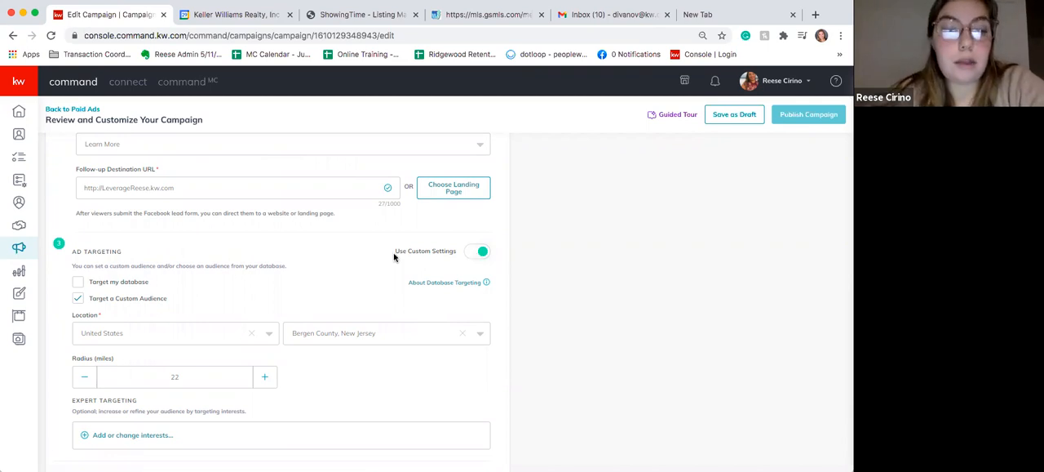
scroll(395, 257, down, 3)
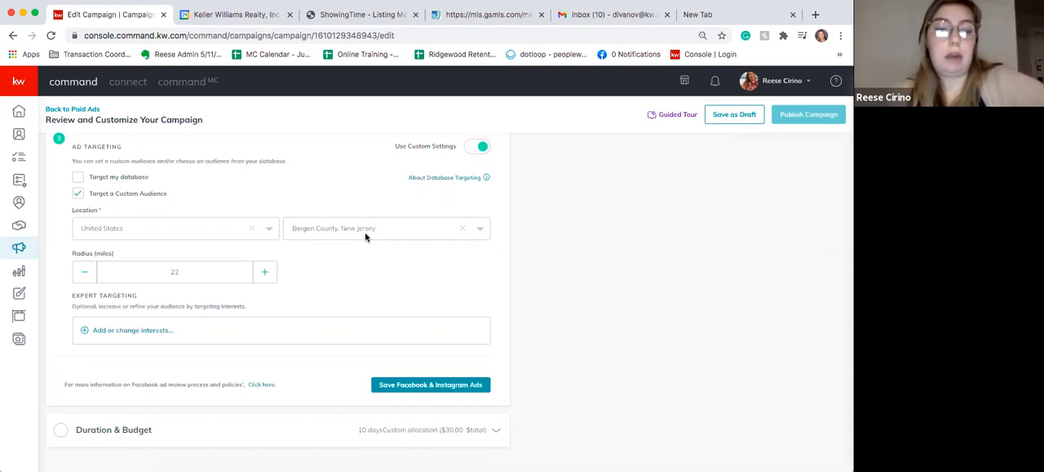
- Add the Luxury vehicle and Luxury property interests to the expert targeting and save the Facebook & Instagram Ads settings
drag(72, 297, 145, 302)
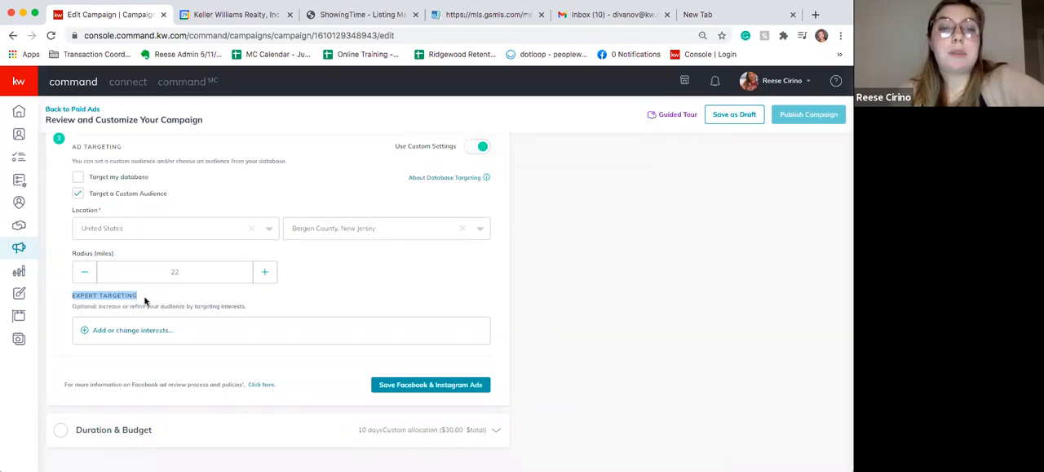
click(145, 337)
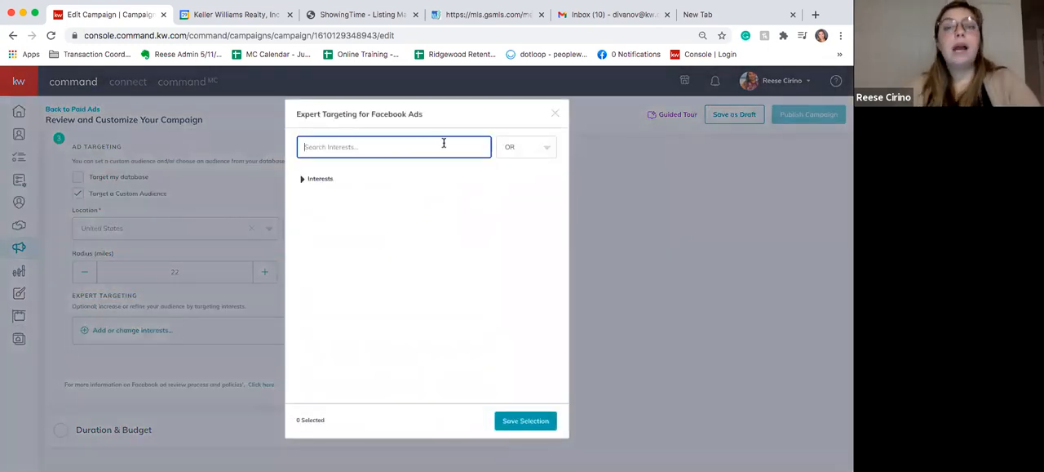
text(LUXURY)
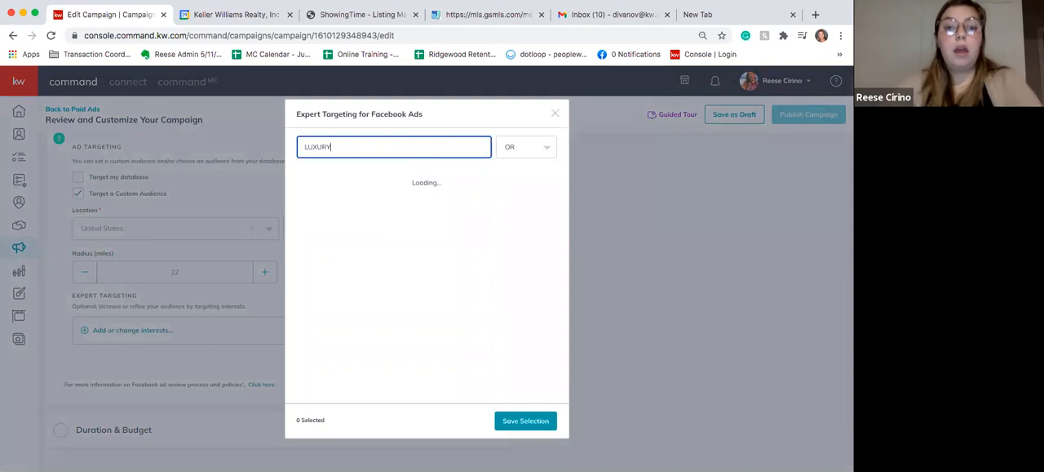
click(297, 182)
click(299, 209)
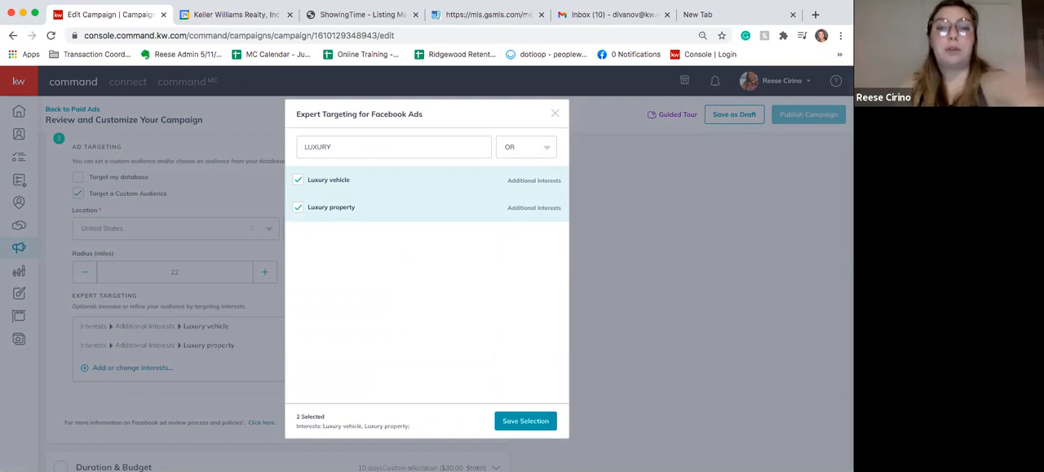
click(532, 421)
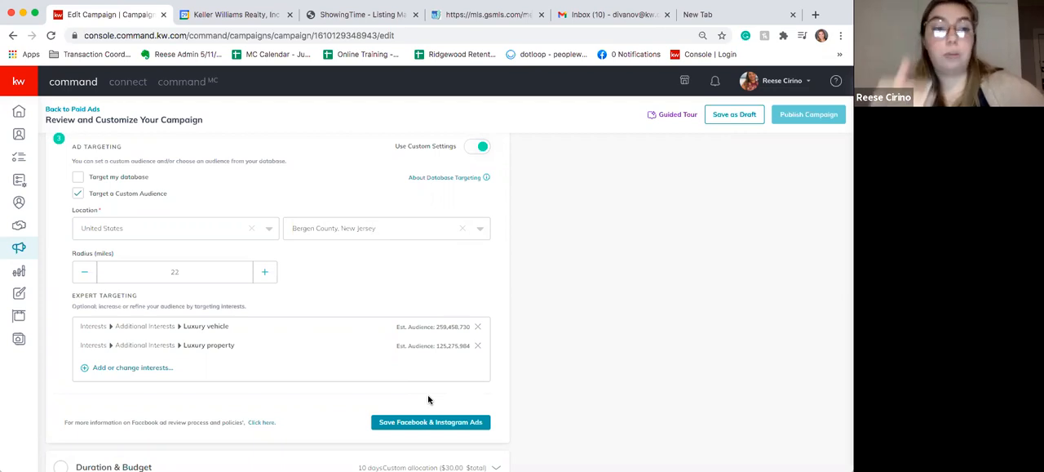
click(435, 426)
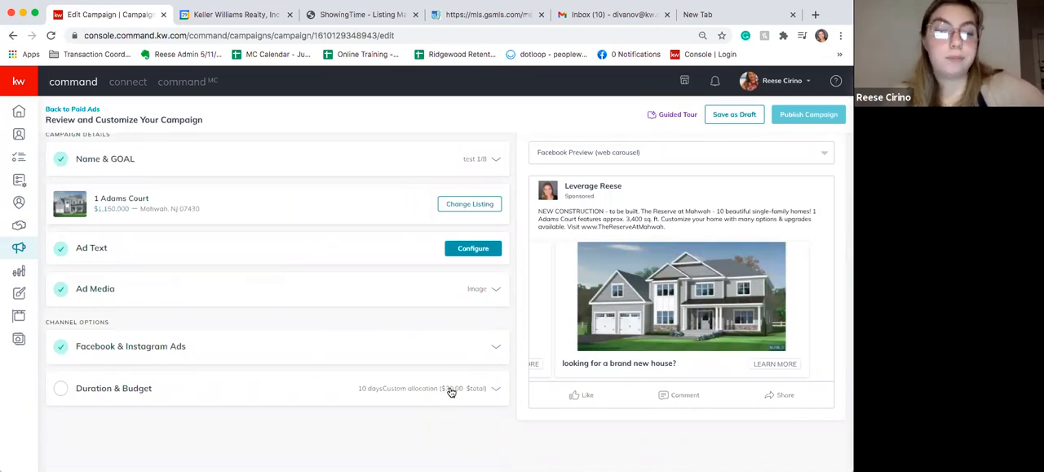
- Open the campaign's Duration & Budget settings and set the start date to Jan 30, 2021
click(113, 391)
scroll(280, 375, down, 1)
scroll(280, 374, up, 1)
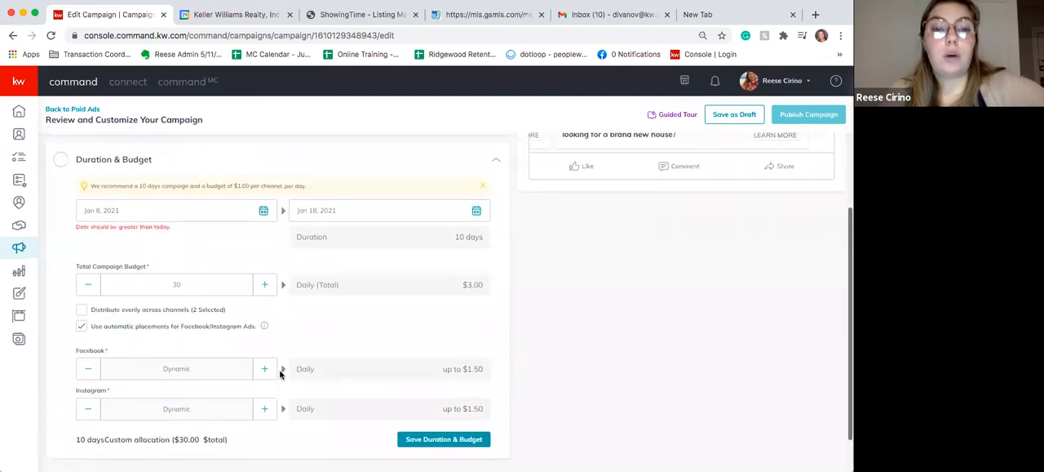
click(264, 211)
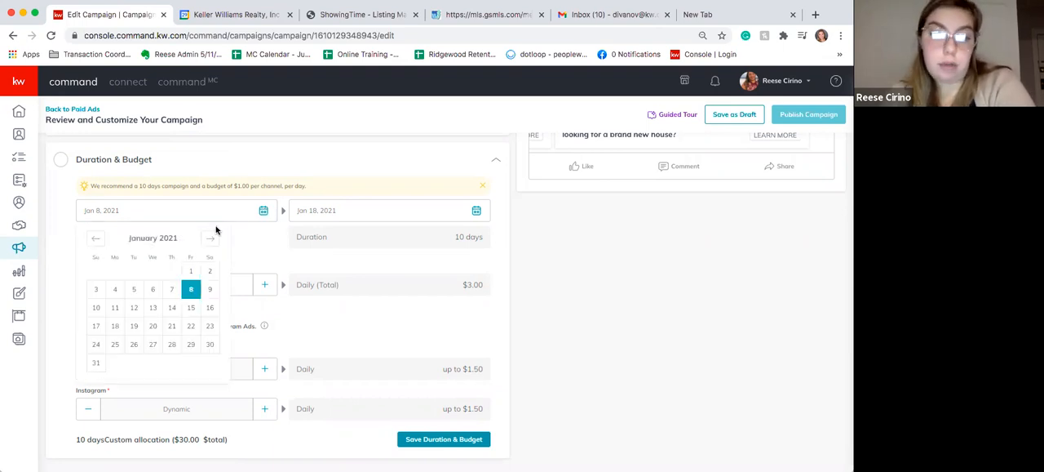
click(252, 242)
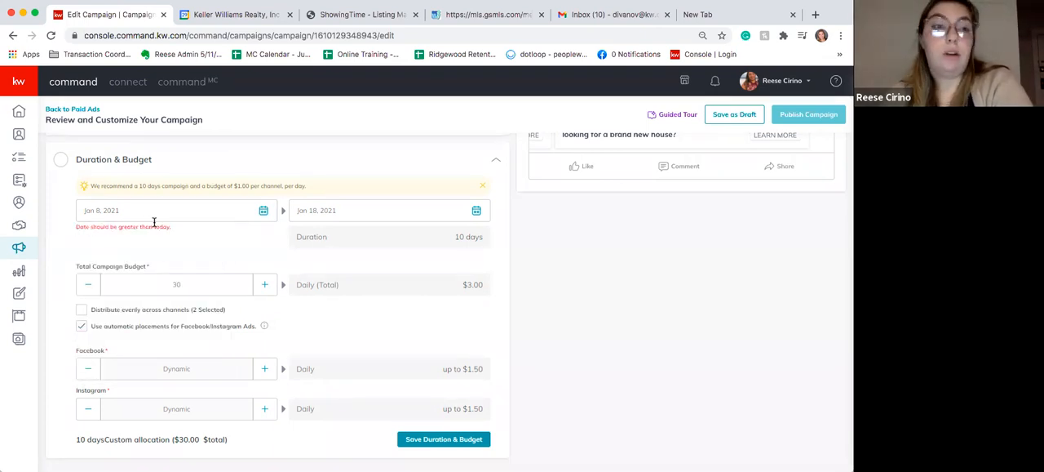
click(263, 214)
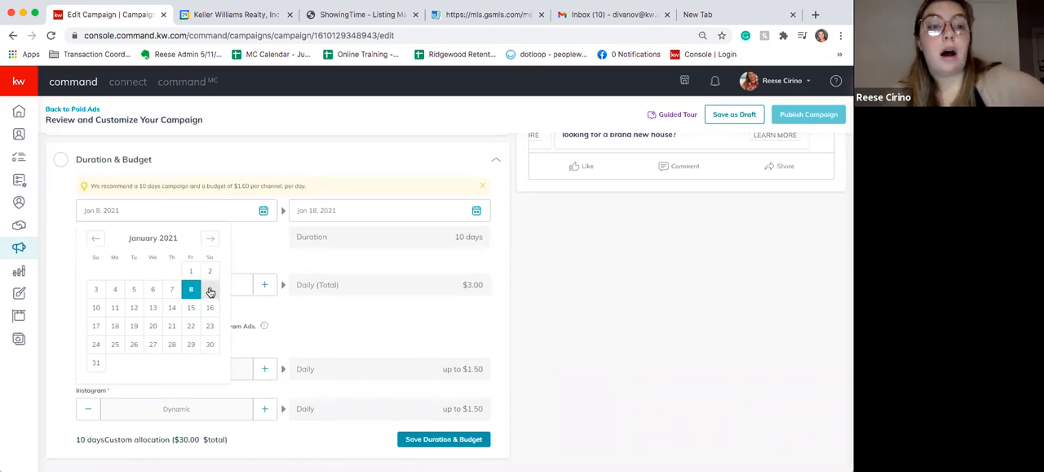
click(207, 345)
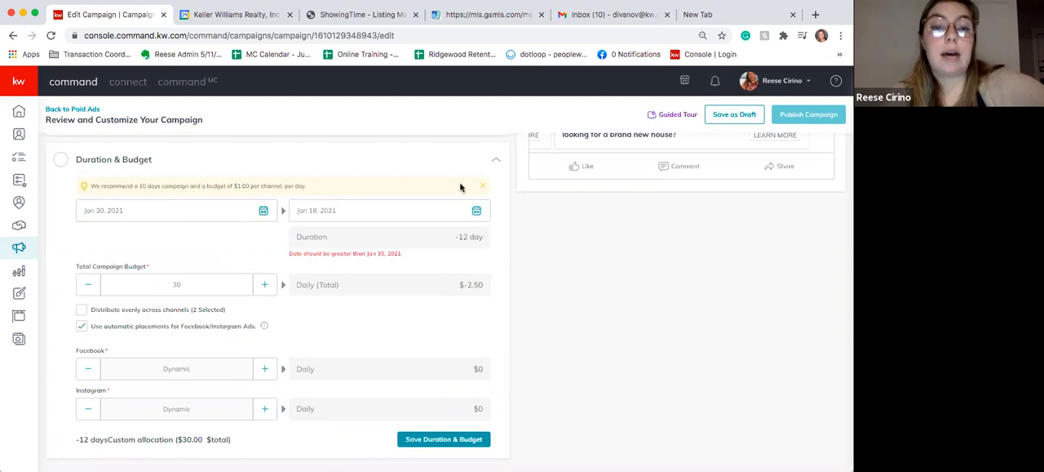
- Set the campaign's end date to Feb 9, 2021, for a 10-day duration
click(476, 212)
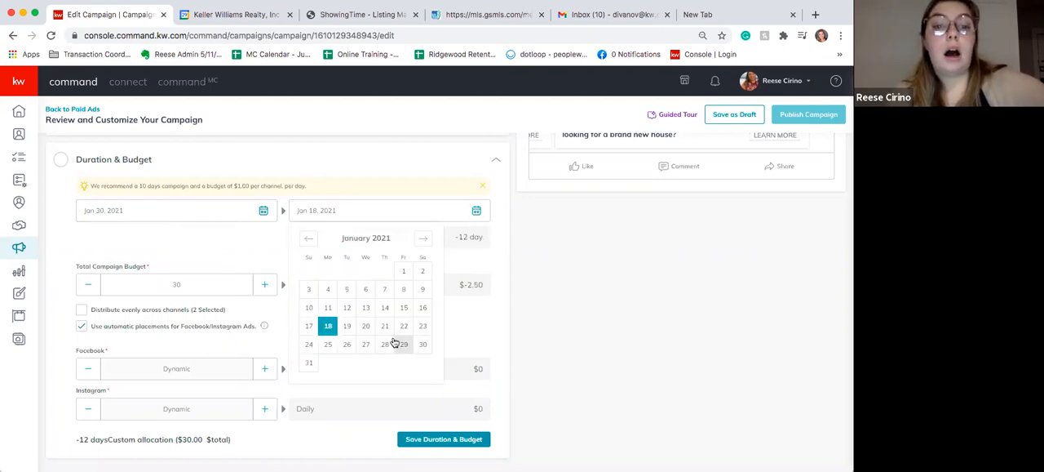
click(366, 344)
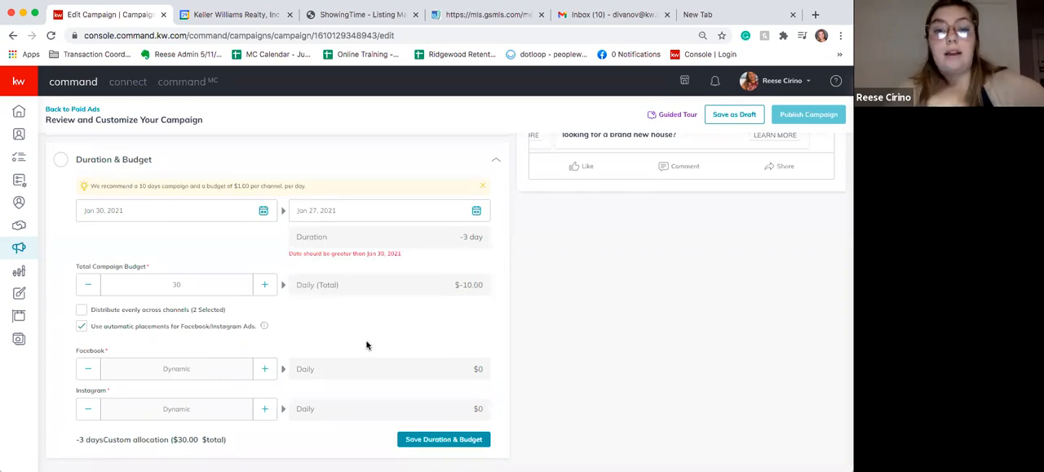
click(477, 211)
click(424, 241)
click(385, 289)
click(471, 214)
click(346, 290)
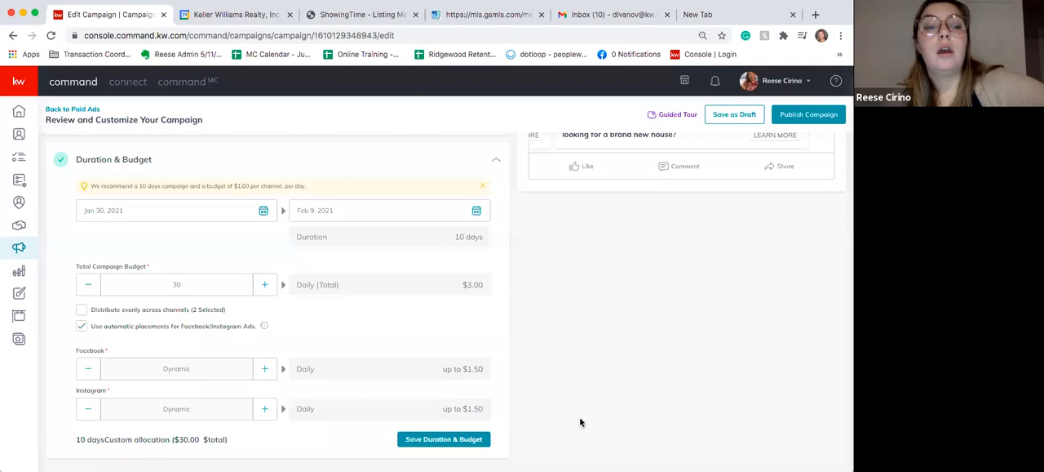
- Save the duration and budget settings, and save the whole campaign as a draft
click(437, 440)
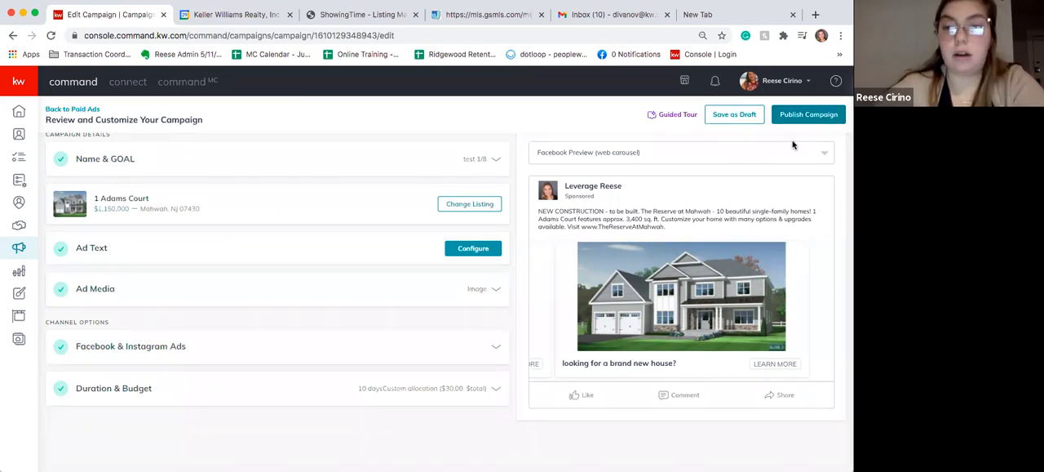
click(736, 114)
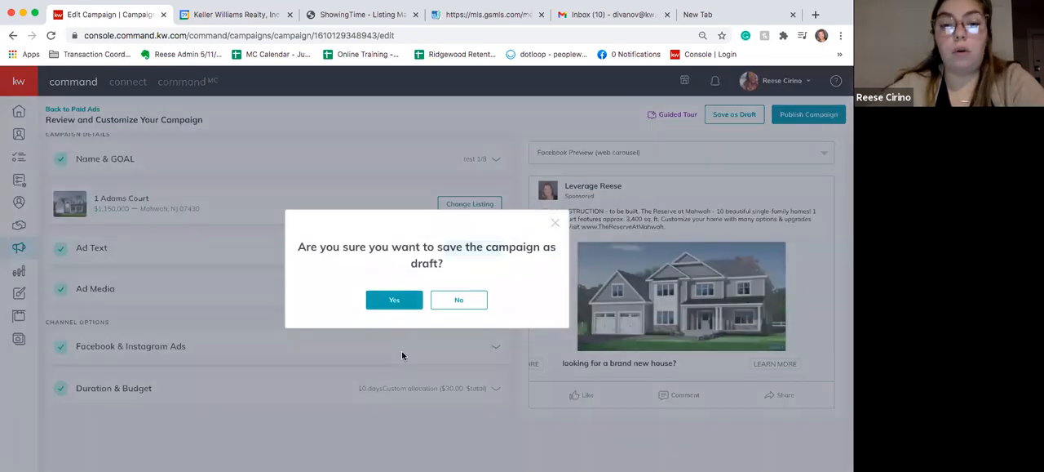
click(399, 300)
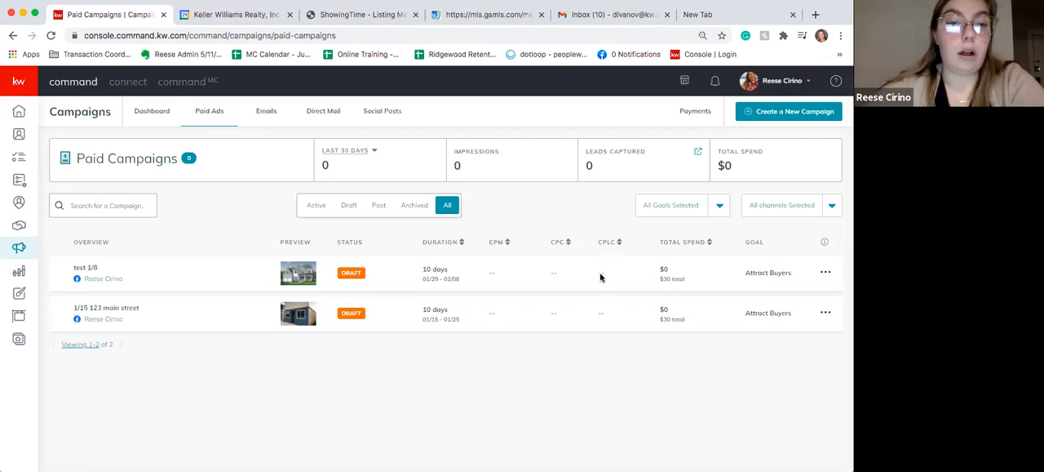
- Select the first three contacts in the contacts database and view the bulk actions available for them
click(20, 134)
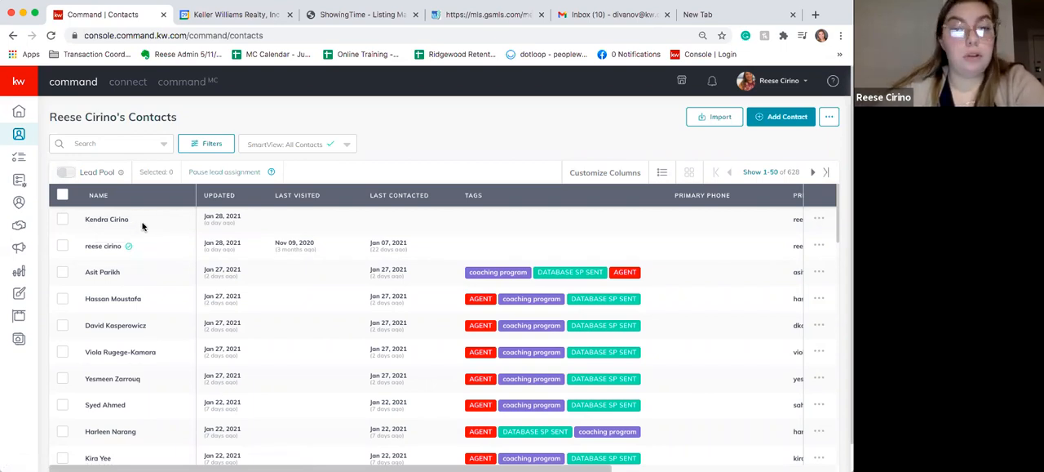
click(61, 221)
click(63, 246)
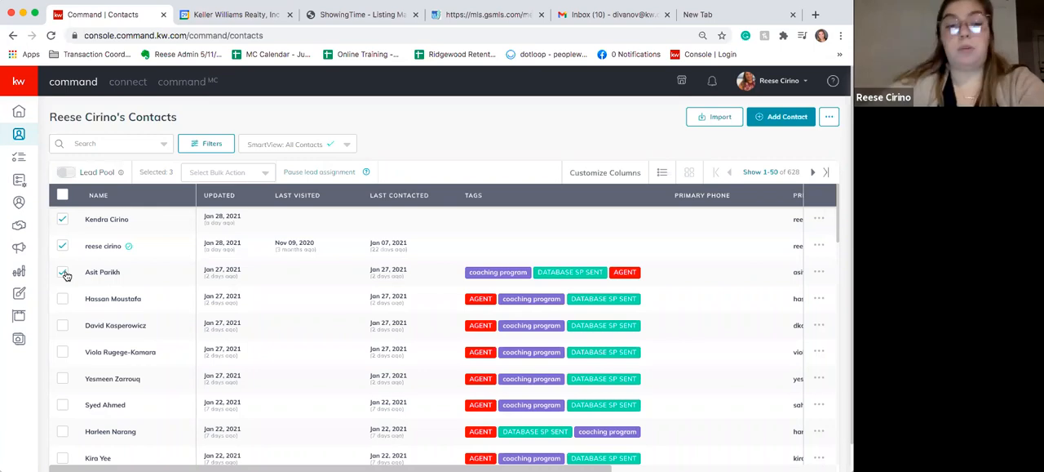
click(265, 173)
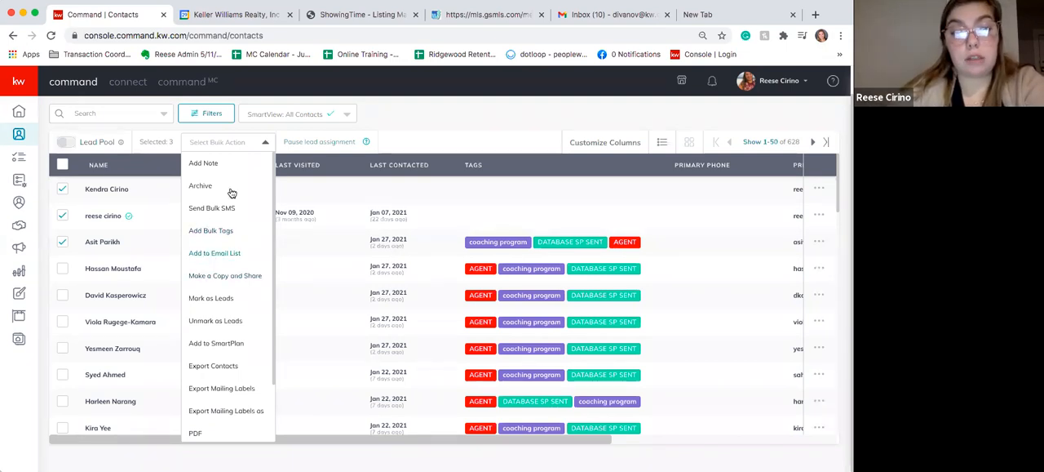
click(403, 123)
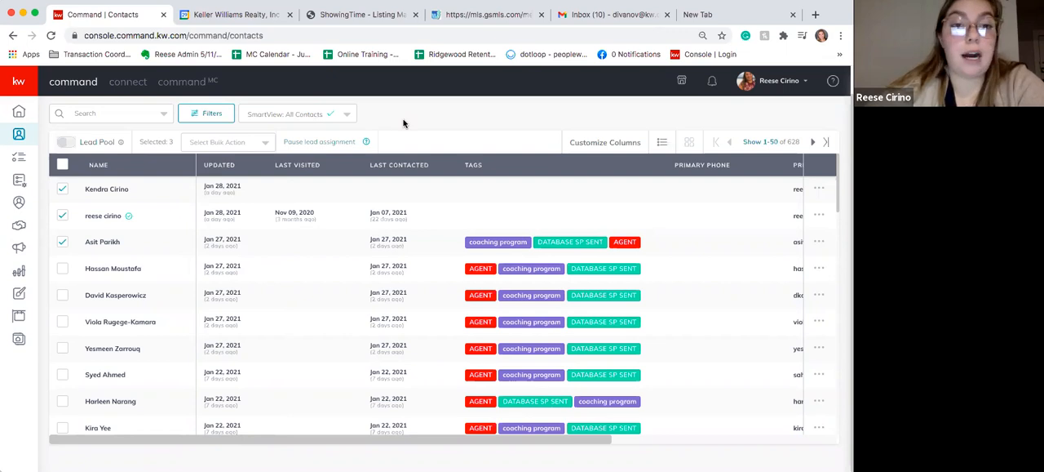
scroll(403, 123, up, 1)
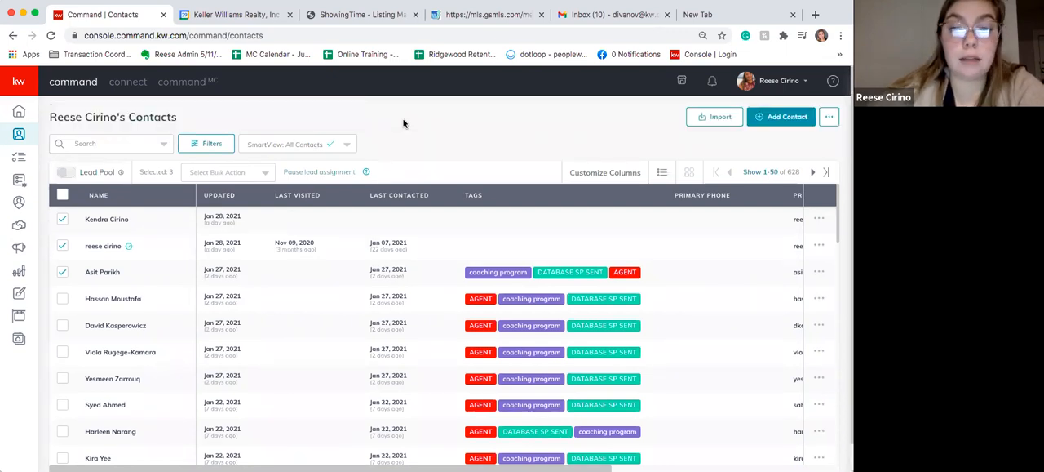